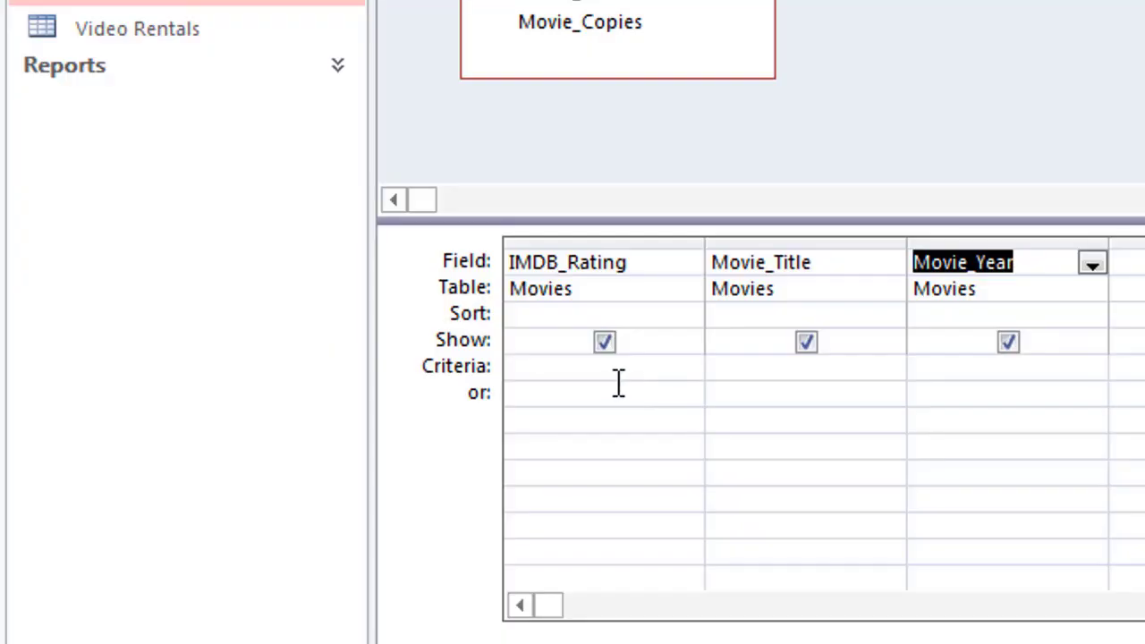
Set the IMDB_Rating field's criteria to >8.3 in the query design grid.
{"action": "left_click", "coordinate": [616, 376]}
{"action": "type", "text": ">8.3"}
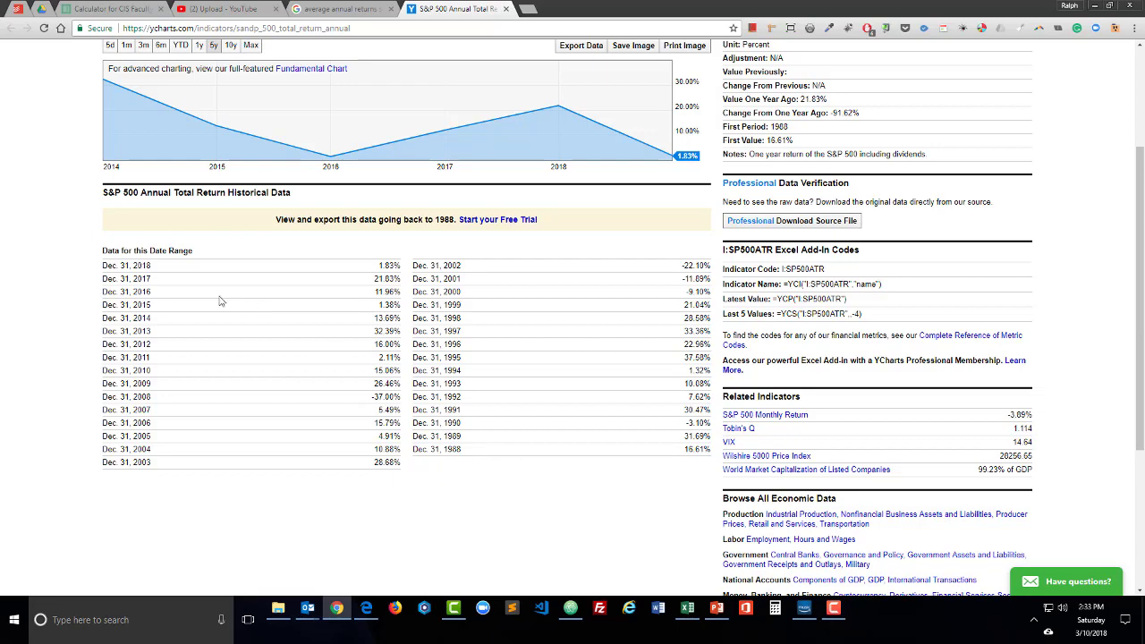
Copy the S&P 500 annual total return table from the web page and paste it into Excel at A1 as plain text.
{"action": "left_click_drag", "start_coordinate": [104, 266], "coordinate": [709, 449]}
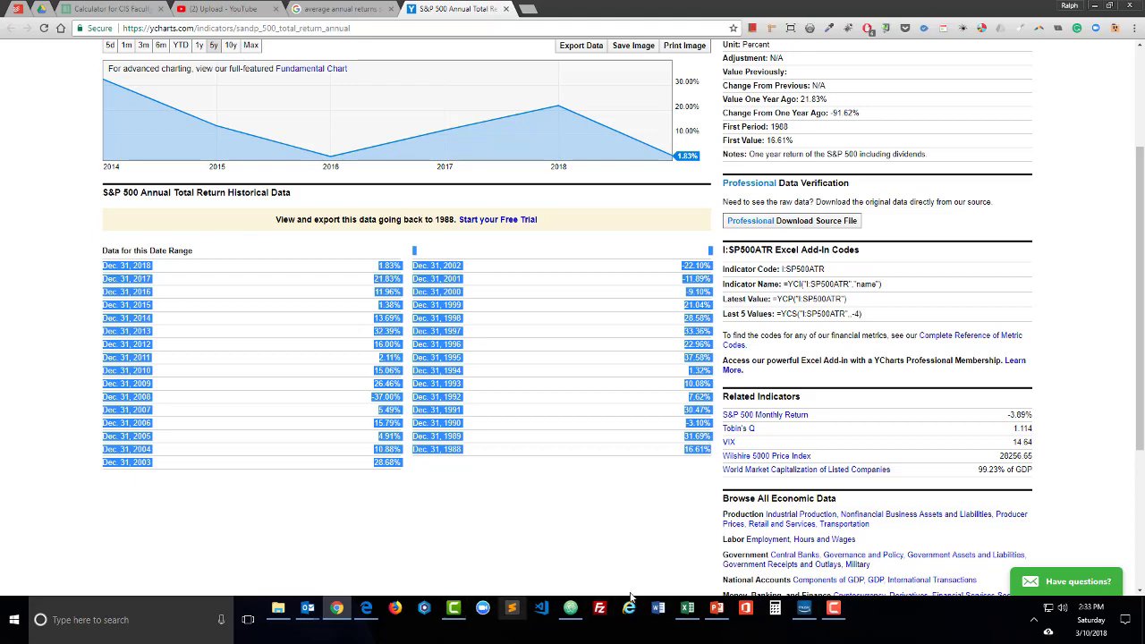
{"action": "left_click", "coordinate": [687, 608]}
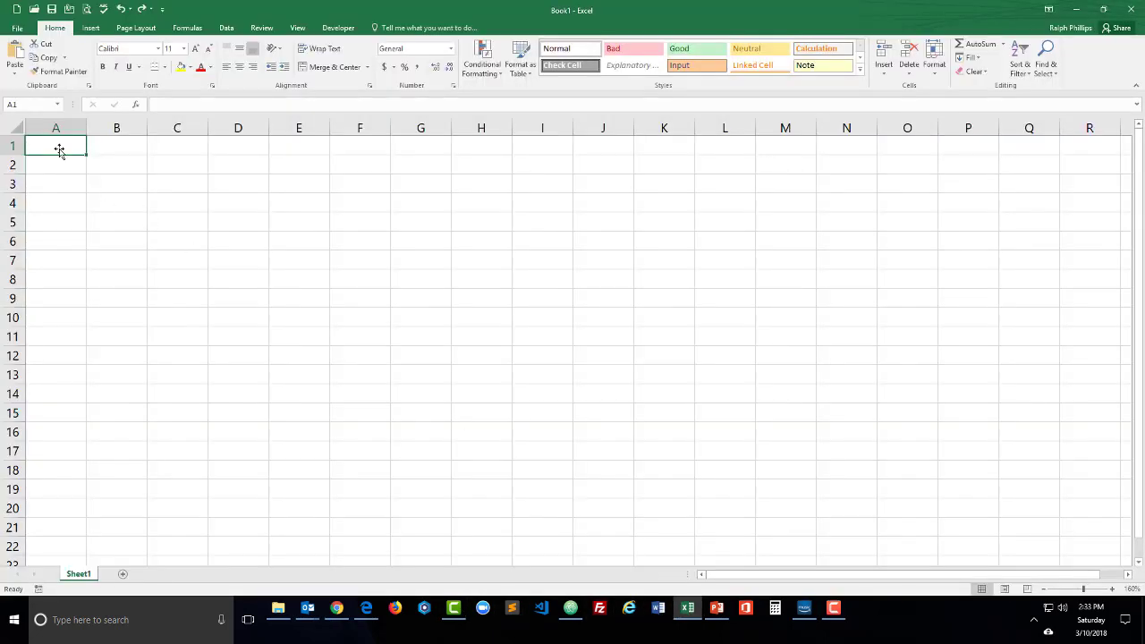
{"action": "left_click", "coordinate": [15, 72]}
{"action": "left_click", "coordinate": [40, 132]}
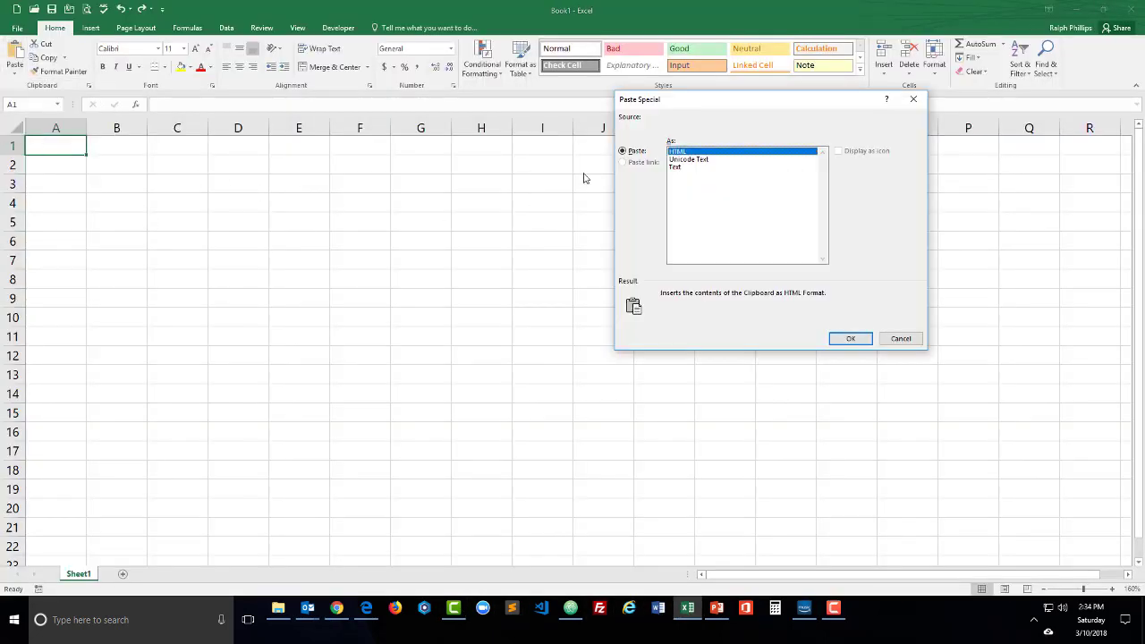
{"action": "left_click", "coordinate": [685, 169]}
{"action": "left_click", "coordinate": [850, 339]}
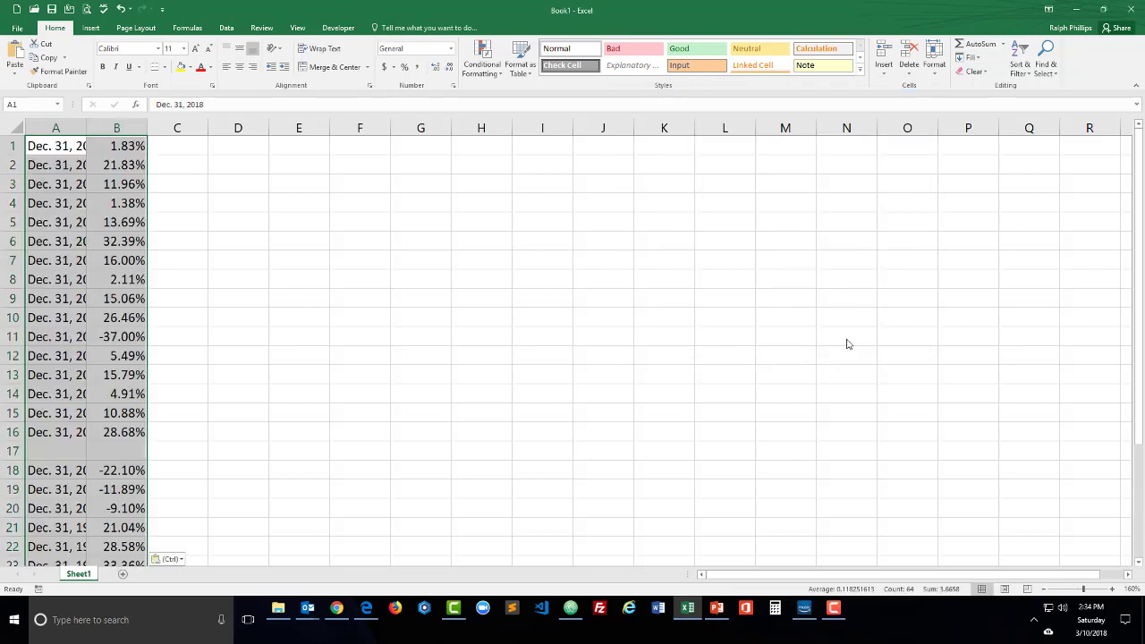
Delete the blank row 17 that separates the two blocks of return data.
{"action": "left_click", "coordinate": [282, 371]}
{"action": "left_click", "coordinate": [16, 451]}
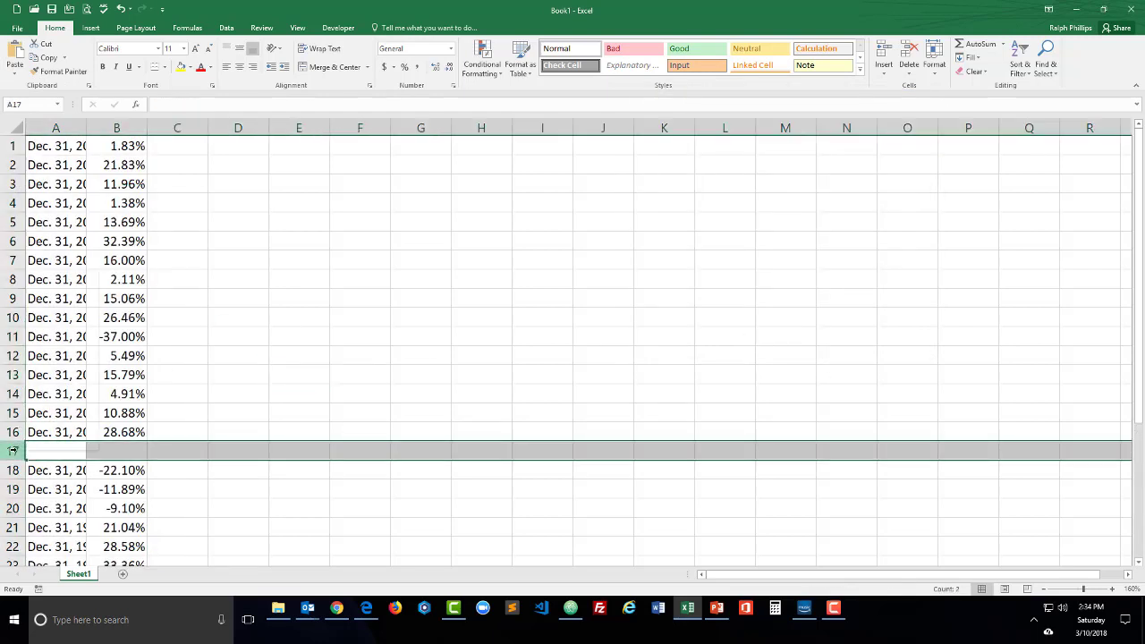
{"action": "right_click", "coordinate": [19, 451]}
{"action": "left_click", "coordinate": [47, 368]}
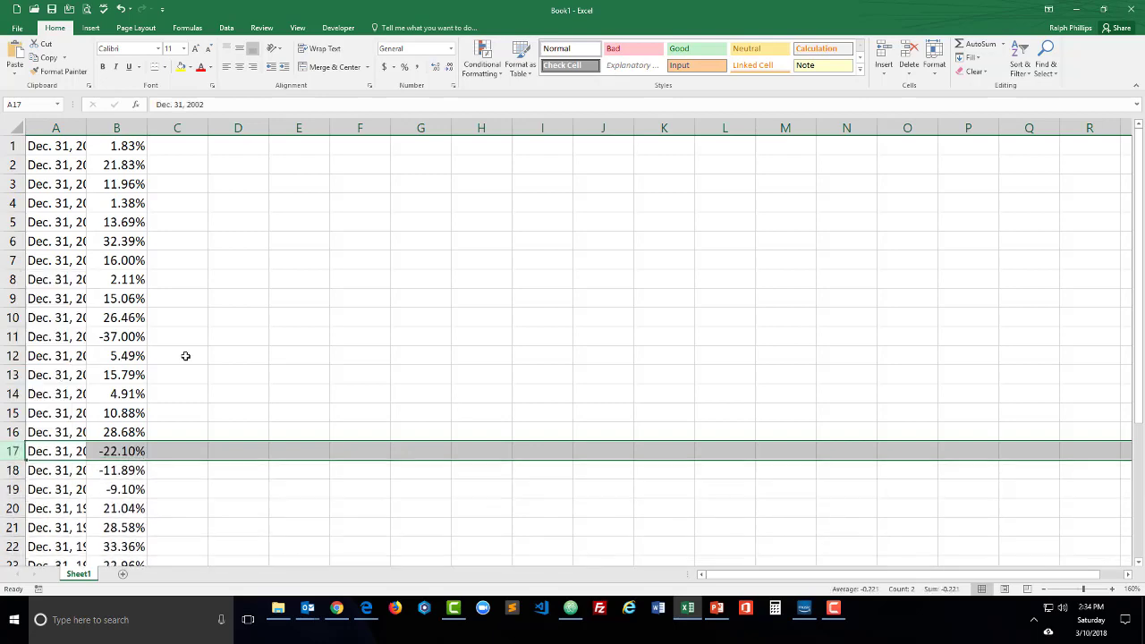
Check the average of the annual returns in B1:B31 without entering a formula.
{"action": "left_click", "coordinate": [228, 355]}
{"action": "left_click_drag", "start_coordinate": [139, 150], "coordinate": [131, 524]}
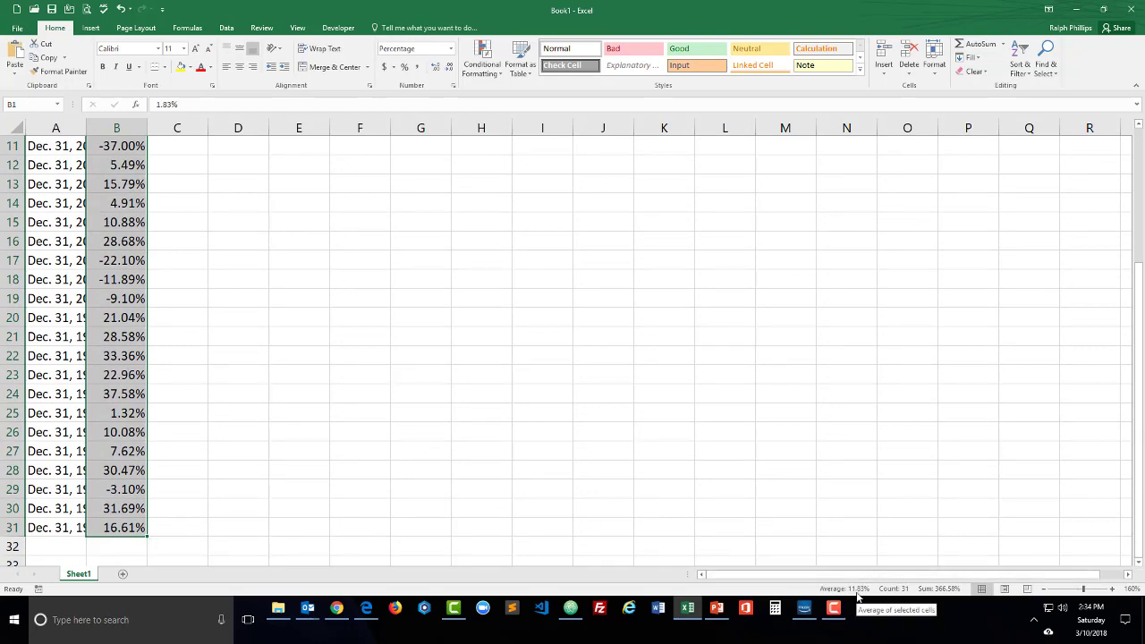
{"action": "left_click", "coordinate": [335, 203]}
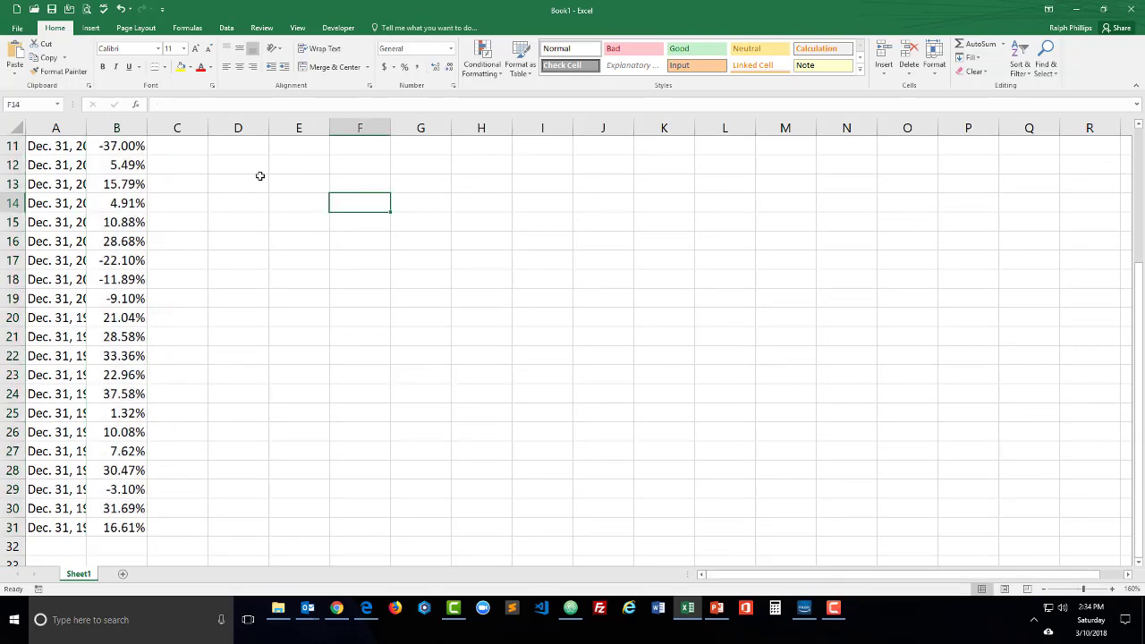
Enter an AVERAGE formula over B11:B31 in cell D11.
{"action": "left_click", "coordinate": [248, 146]}
{"action": "type", "text": "=average("}
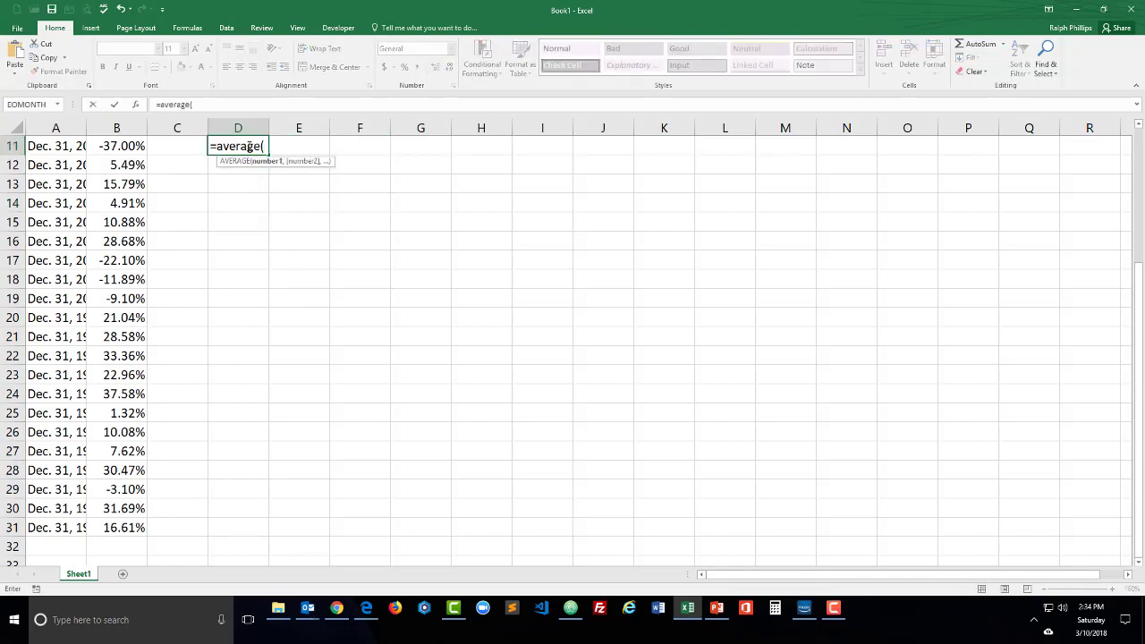
{"action": "left_click_drag", "start_coordinate": [130, 146], "coordinate": [134, 528]}
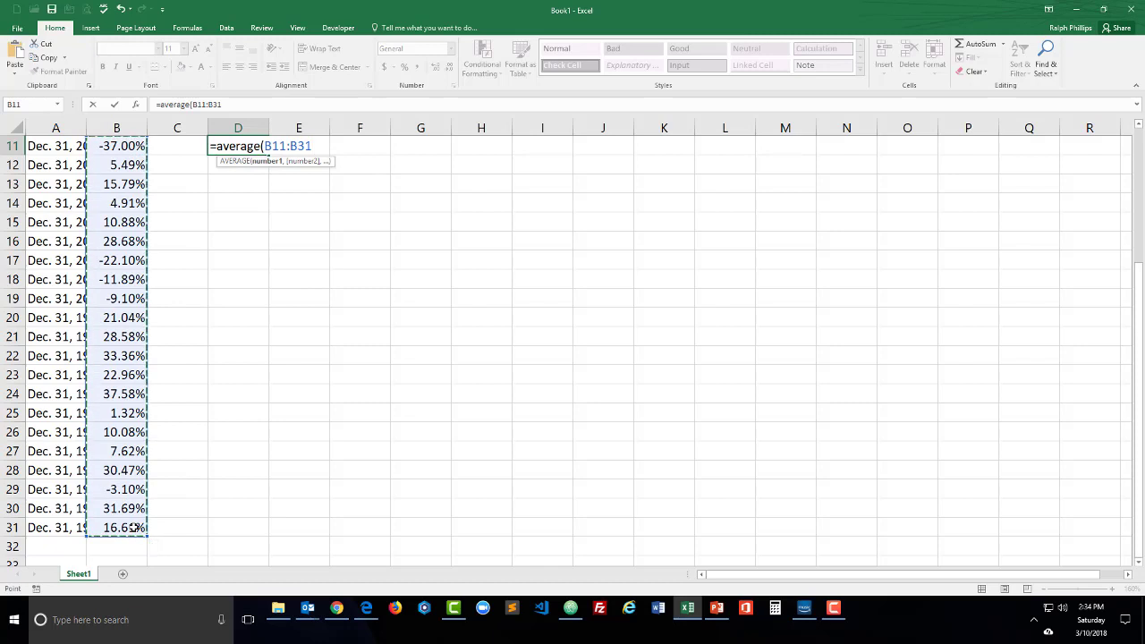
{"action": "key", "text": "Return"}
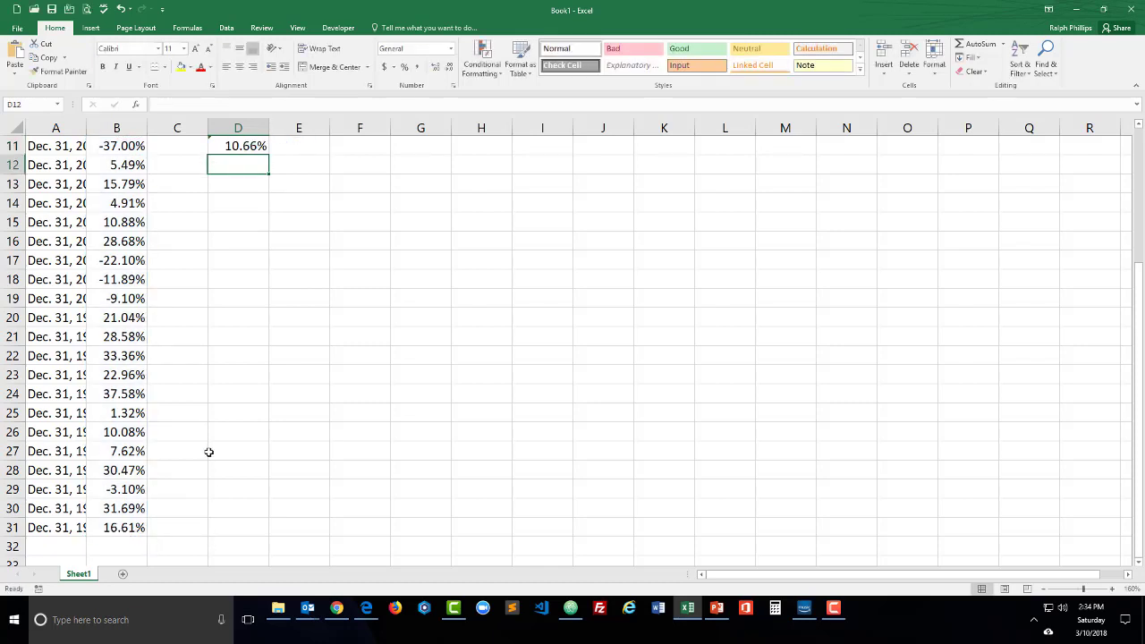
Change the range of the AVERAGE formula in D11 to B1:B31 and review the corrected formula.
{"action": "scroll", "coordinate": [211, 447], "scroll_direction": "up", "scroll_amount": 4}
{"action": "left_click", "coordinate": [257, 337]}
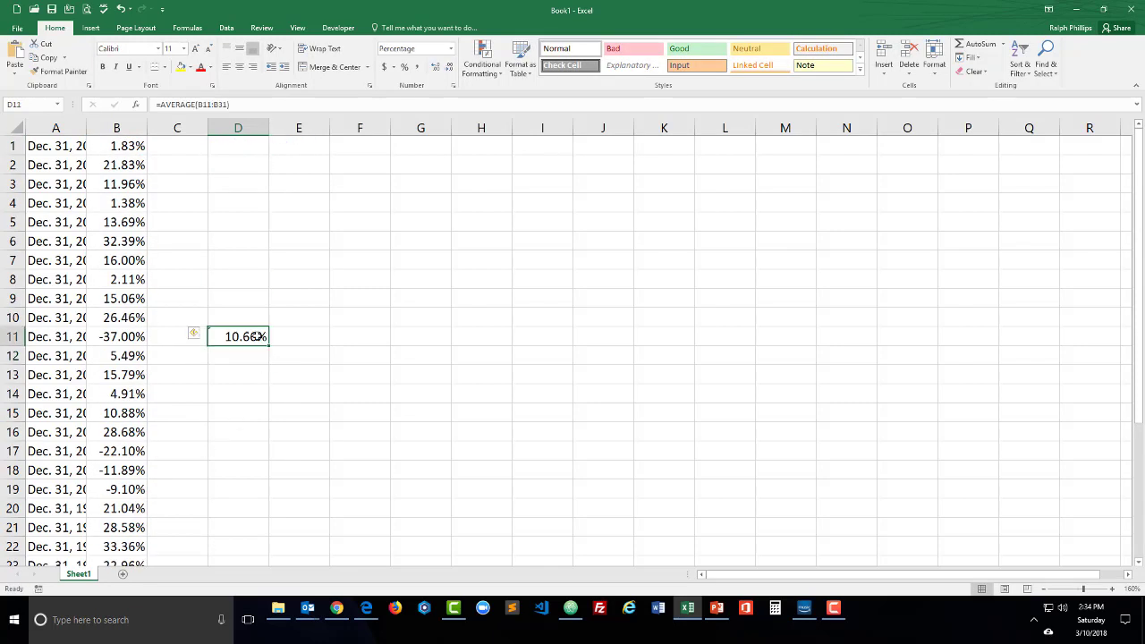
{"action": "left_click", "coordinate": [204, 104]}
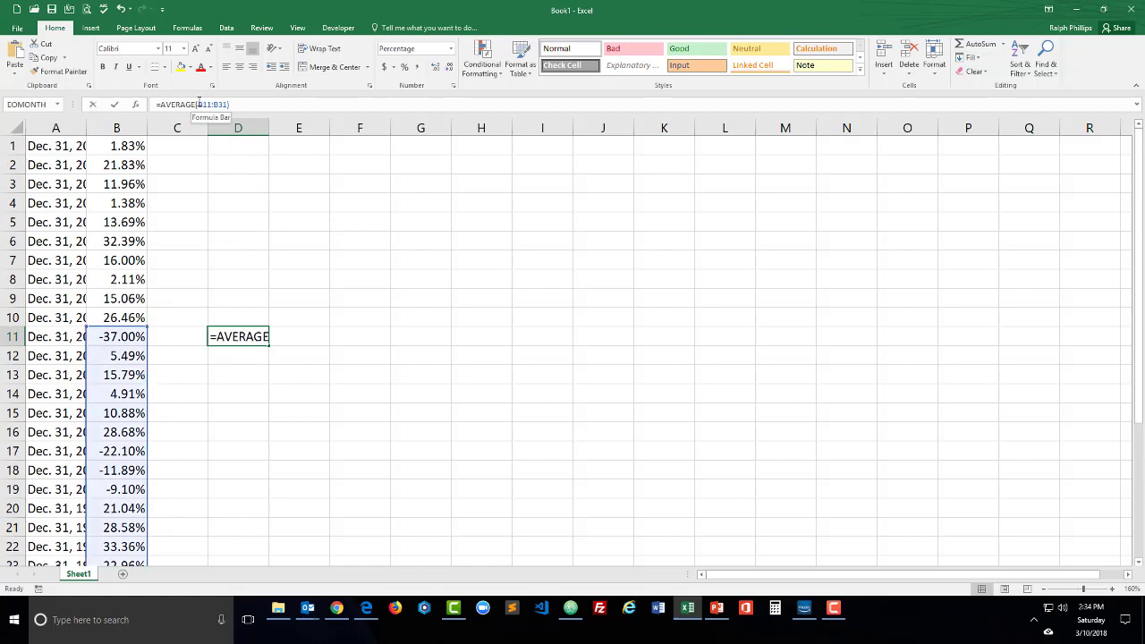
{"action": "left_click_drag", "start_coordinate": [198, 105], "coordinate": [231, 105]}
{"action": "left_click_drag", "start_coordinate": [131, 146], "coordinate": [121, 503]}
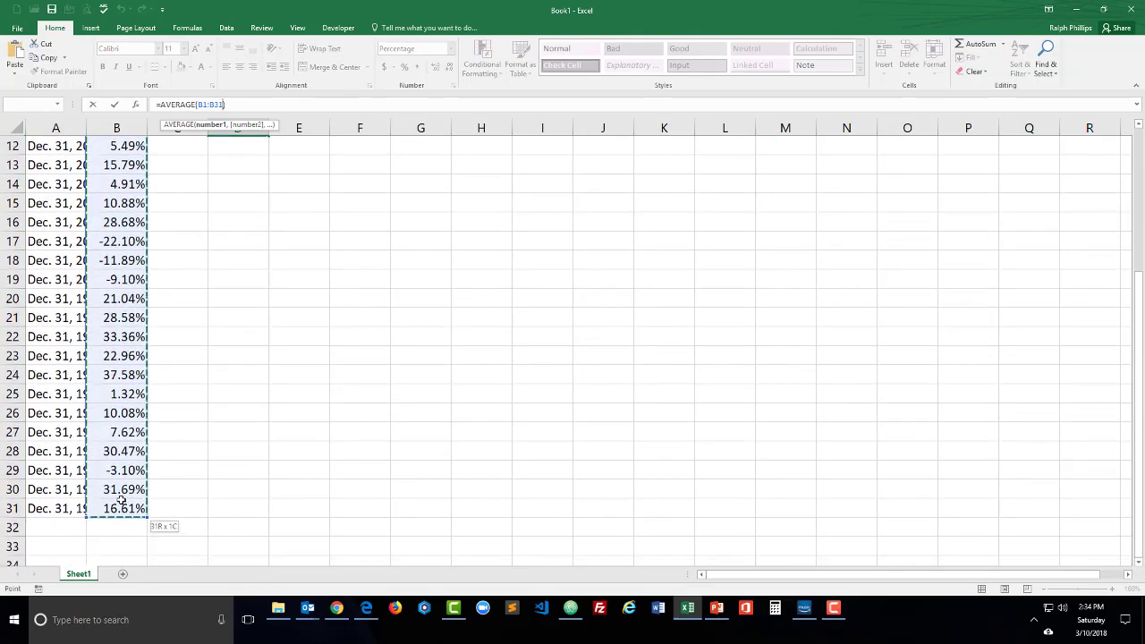
{"action": "key", "text": "Return"}
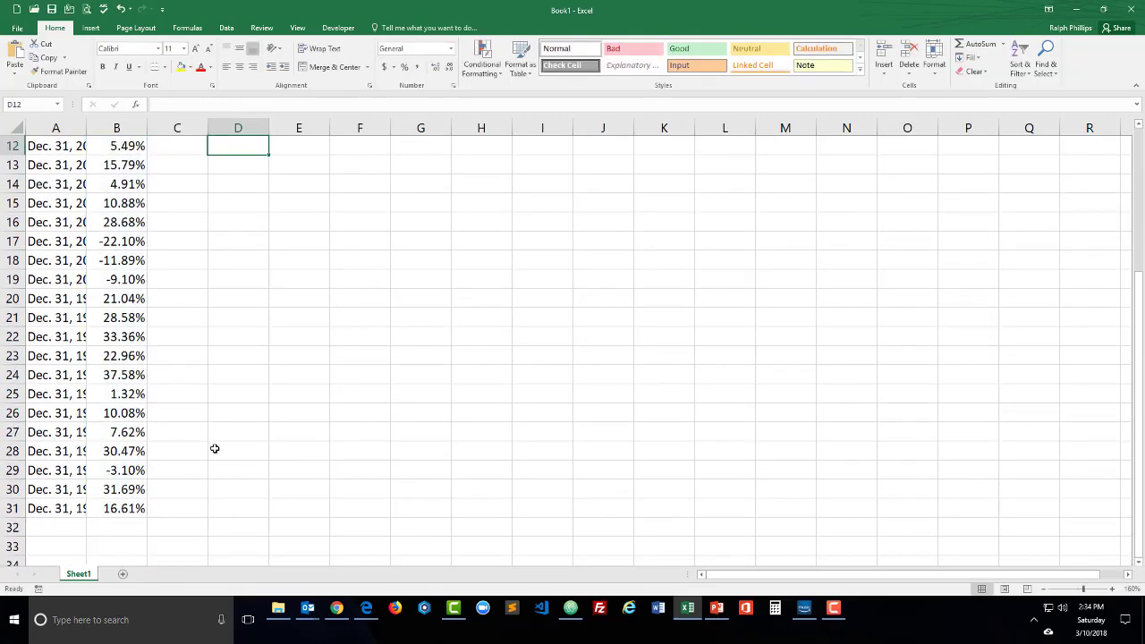
{"action": "left_click", "coordinate": [242, 332]}
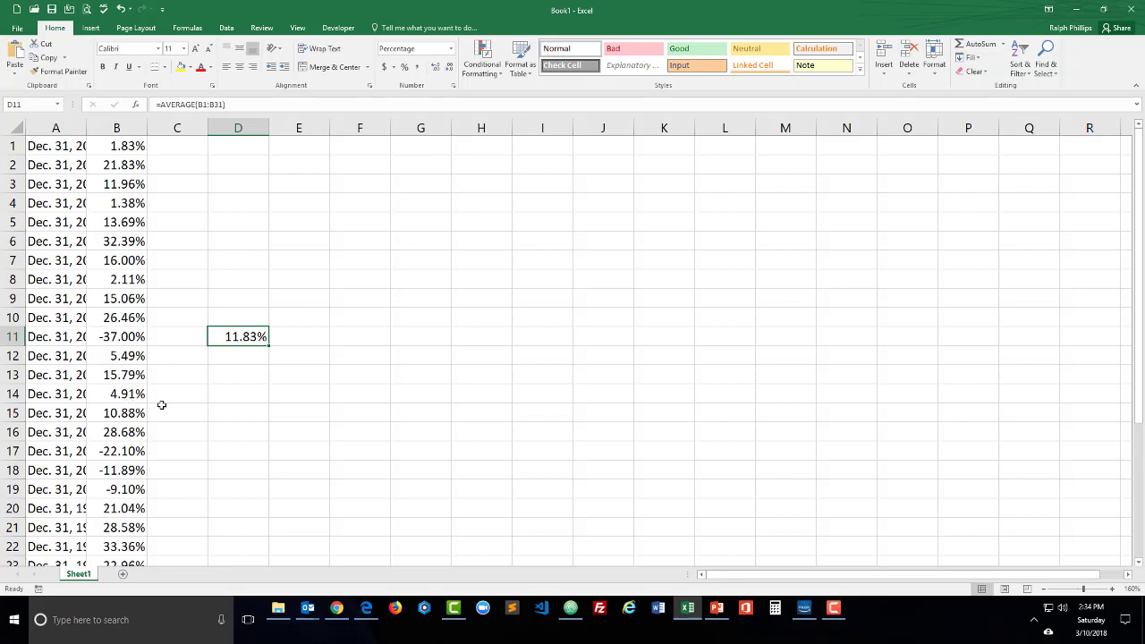
{"action": "left_click", "coordinate": [225, 380]}
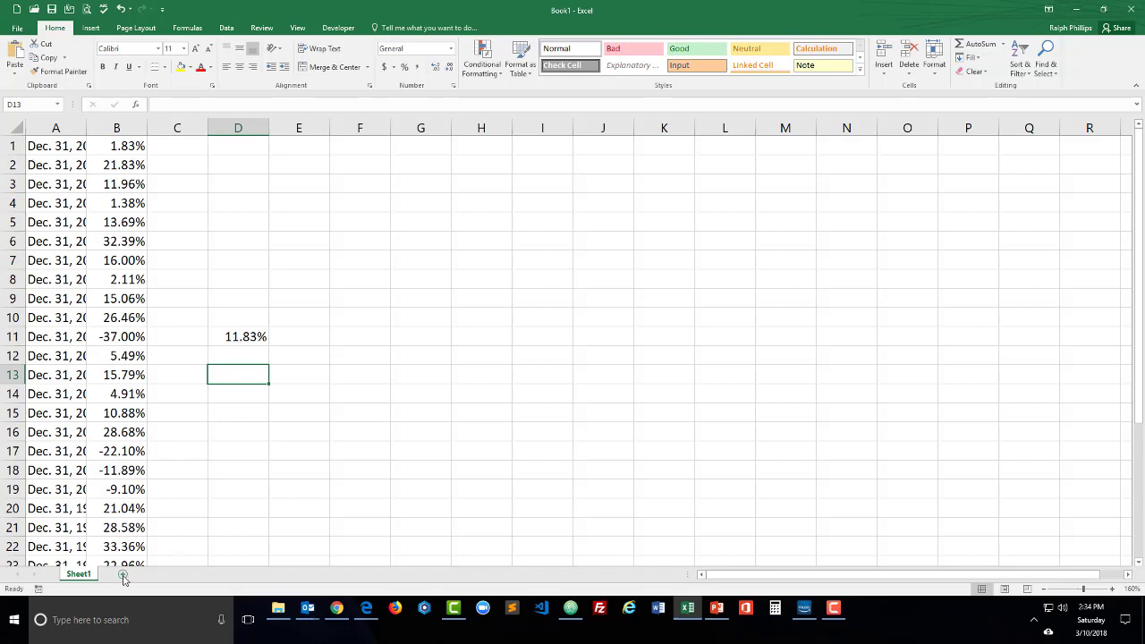
Add a second worksheet to the workbook and set its zoom to 200%.
{"action": "left_click", "coordinate": [123, 576]}
{"action": "left_click", "coordinate": [1113, 591]}
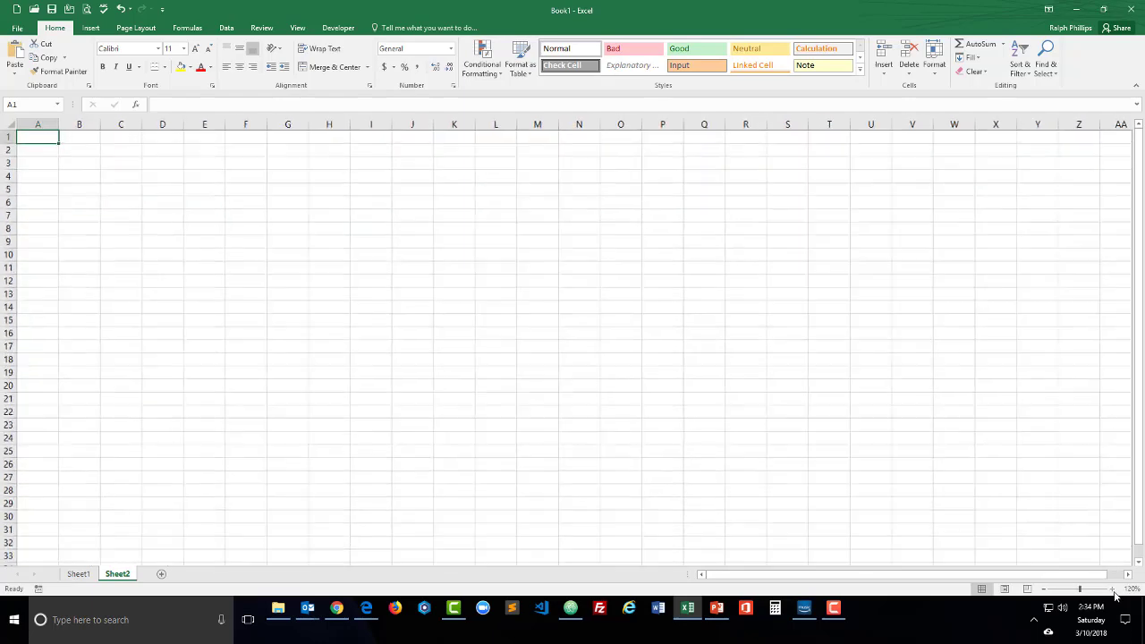
{"action": "left_click", "coordinate": [1112, 590]}
{"action": "left_click", "coordinate": [1112, 591]}
{"action": "left_click", "coordinate": [1112, 591]}
{"action": "left_click", "coordinate": [1113, 590]}
{"action": "left_click", "coordinate": [1113, 590]}
{"action": "left_click", "coordinate": [1113, 591]}
{"action": "left_click", "coordinate": [1113, 591]}
{"action": "left_click", "coordinate": [1113, 591]}
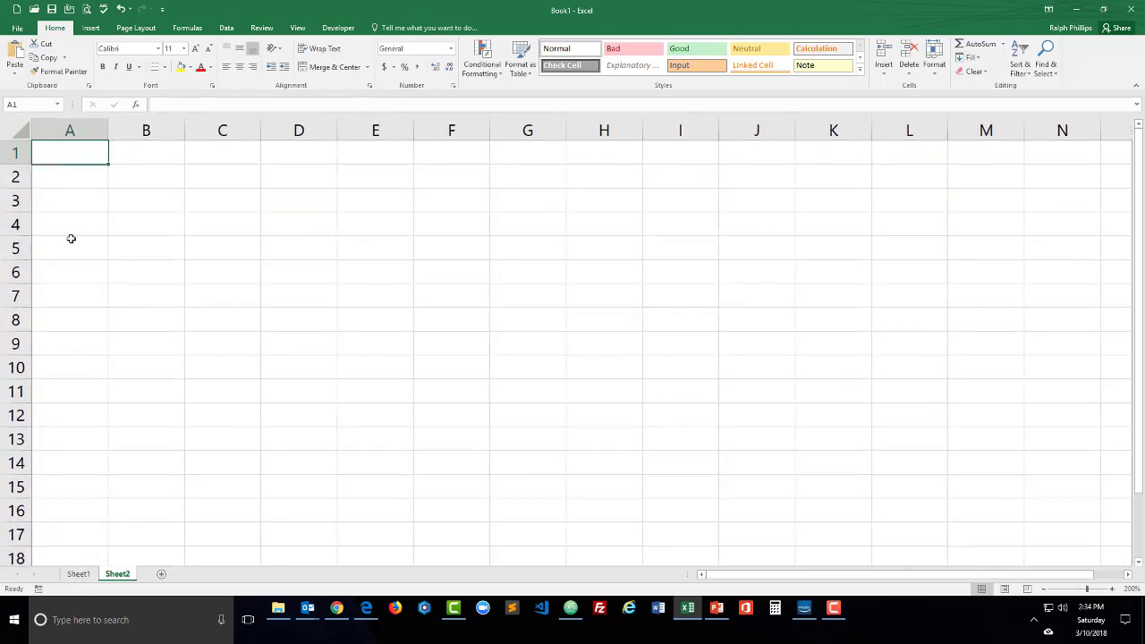
Enter the title Retirement Fund Calculator in cell A1 of the new sheet.
{"action": "left_click_drag", "start_coordinate": [71, 238], "coordinate": [71, 219]}
{"action": "left_click", "coordinate": [75, 155]}
{"action": "type", "text": "R"}
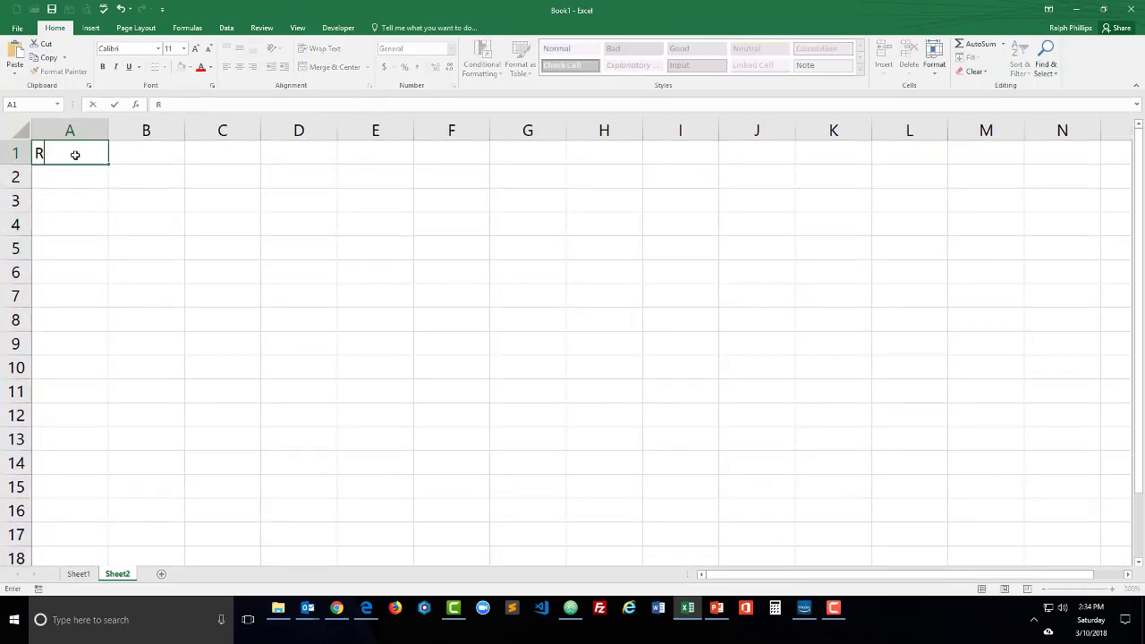
{"action": "type", "text": "etirement Fund"}
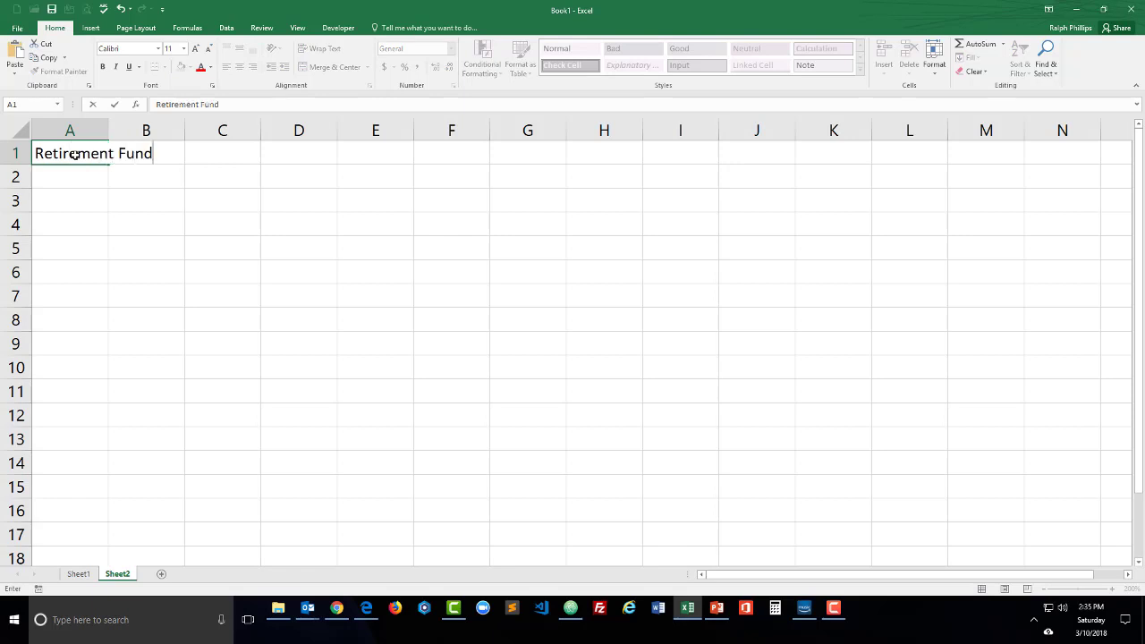
{"action": "type", "text": " Calculator"}
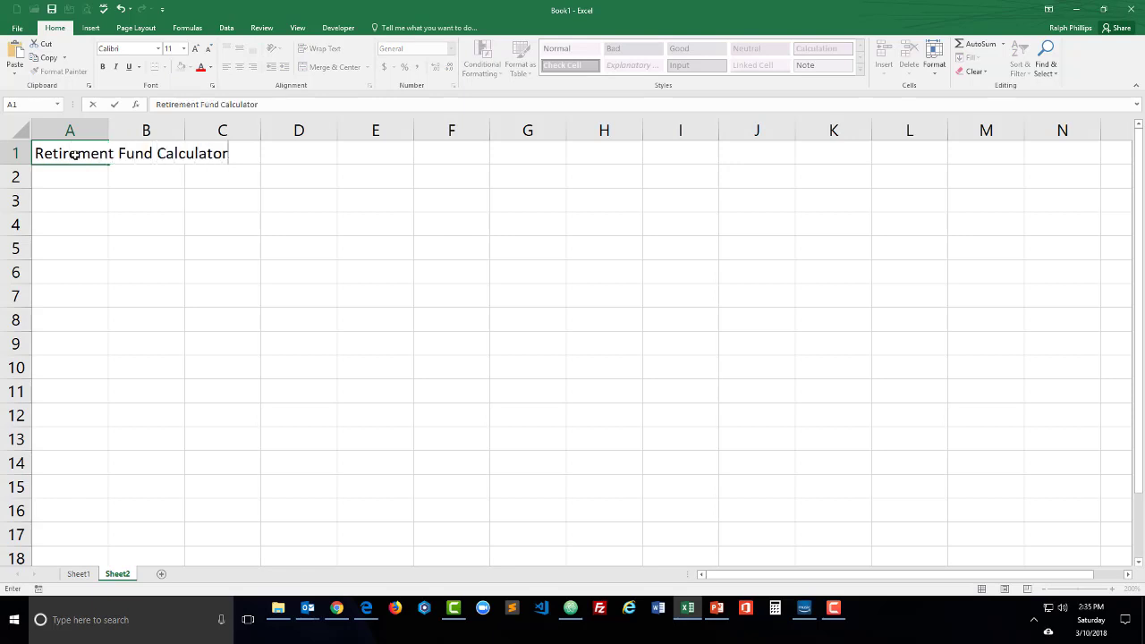
{"action": "key", "text": "Return"}
Insert (Future) after the word Retirement in the A1 title.
{"action": "double_click", "coordinate": [75, 154]}
{"action": "type", "text": "(Future"}
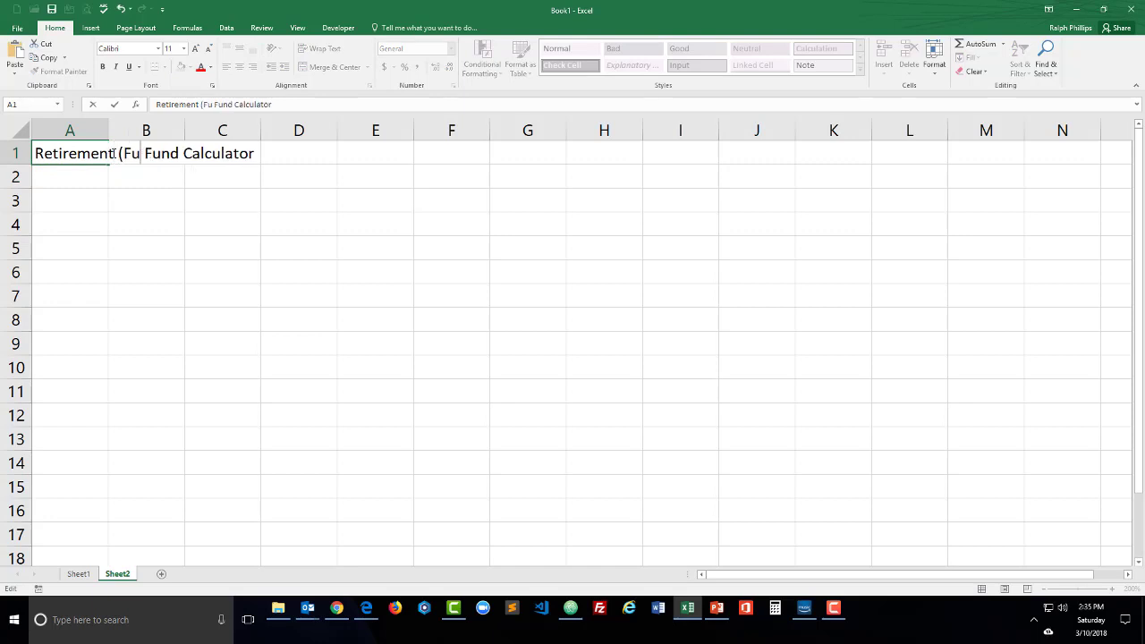
{"action": "type", "text": ")"}
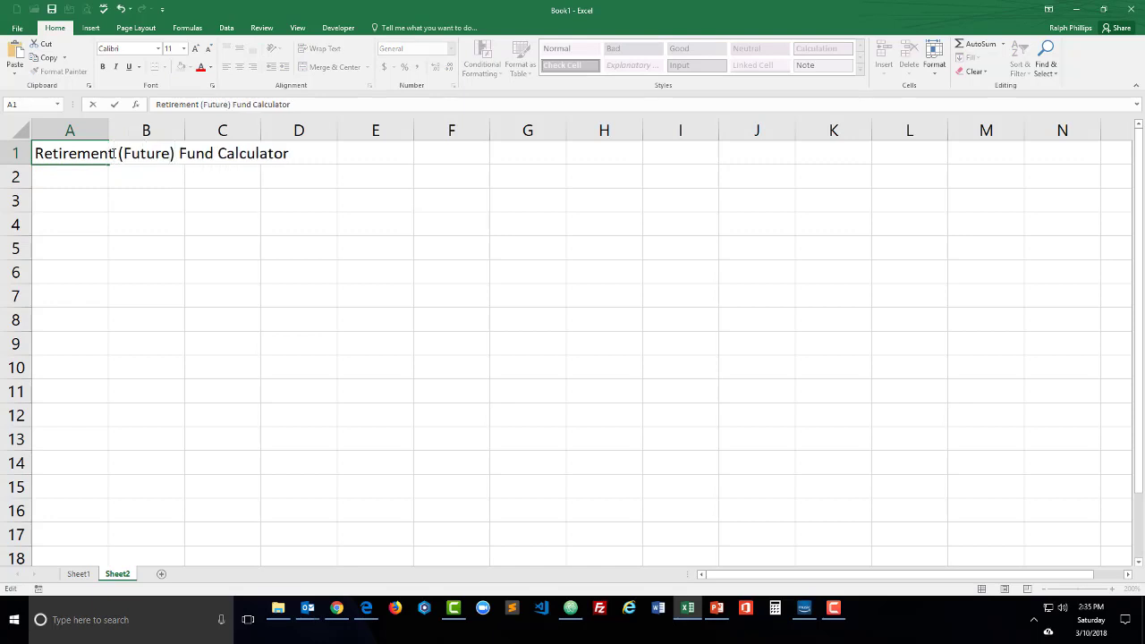
{"action": "key", "text": "Return"}
Merge and center the title across A1:B1 and widen columns A and B so the full title fits.
{"action": "left_click_drag", "start_coordinate": [106, 154], "coordinate": [127, 154]}
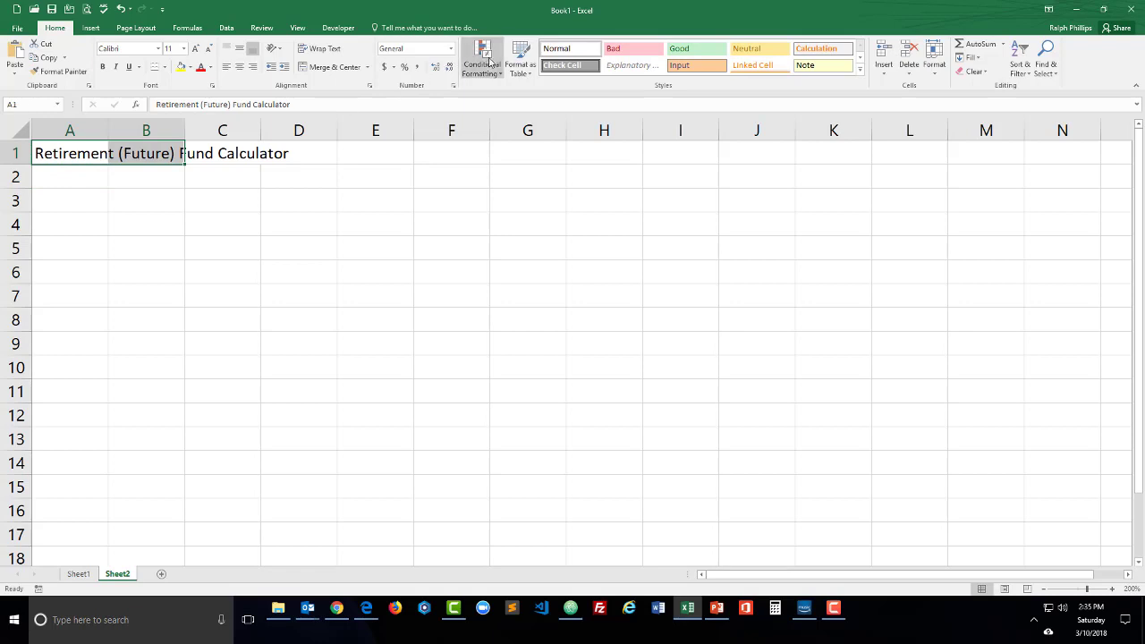
{"action": "left_click", "coordinate": [326, 67]}
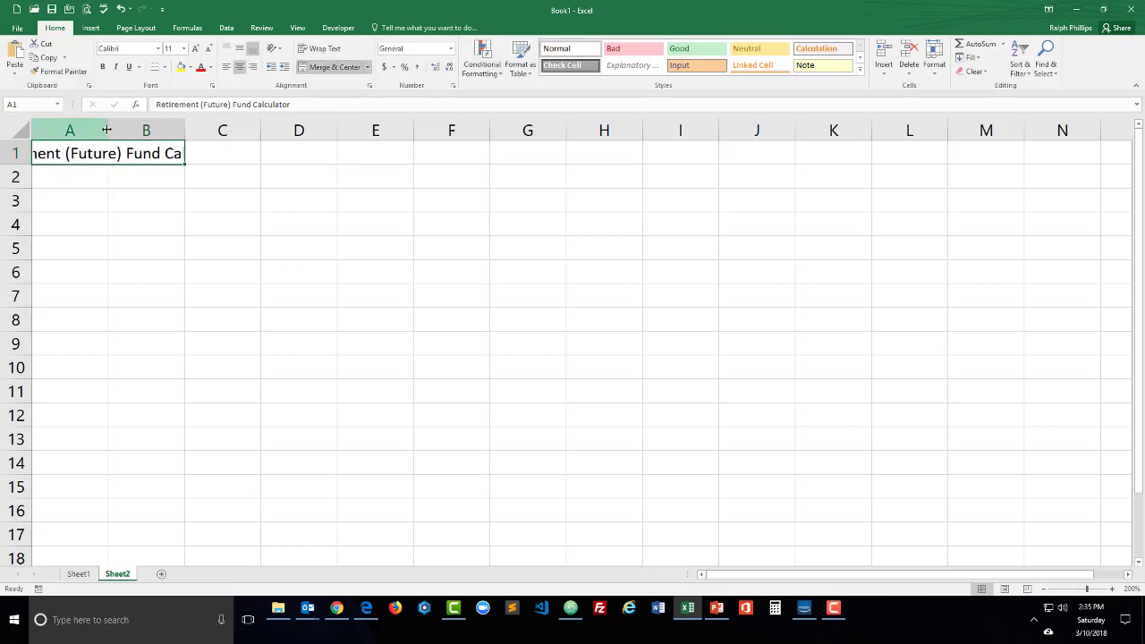
{"action": "left_click_drag", "start_coordinate": [107, 130], "coordinate": [247, 130]}
{"action": "left_click", "coordinate": [254, 224]}
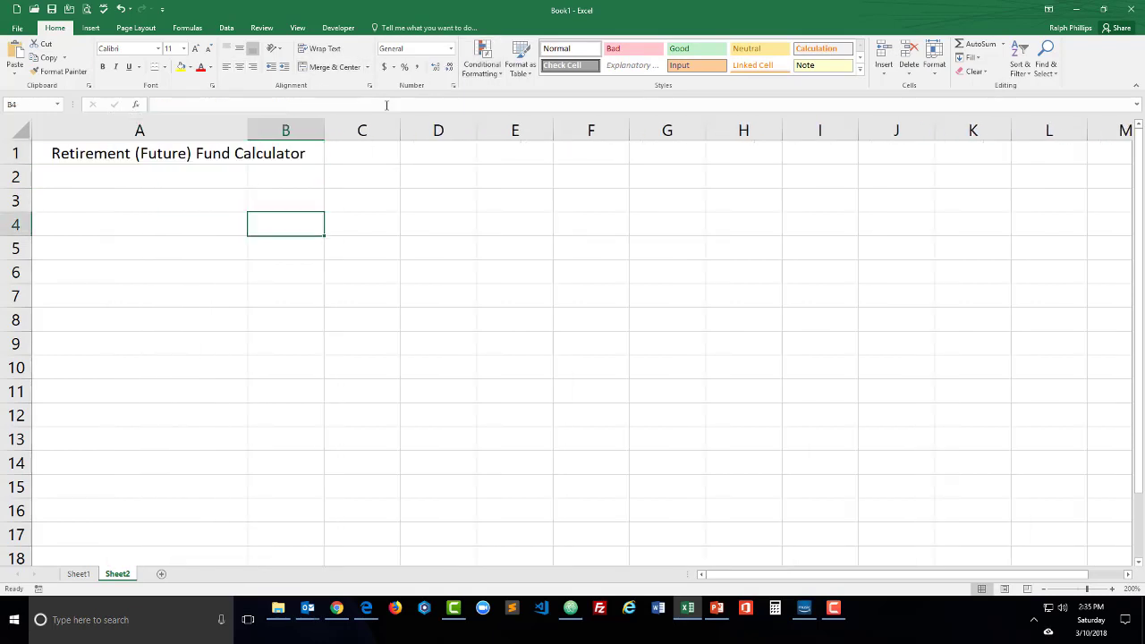
{"action": "left_click_drag", "start_coordinate": [324, 129], "coordinate": [351, 130]}
{"action": "left_click", "coordinate": [243, 227]}
{"action": "key", "text": "Return"}
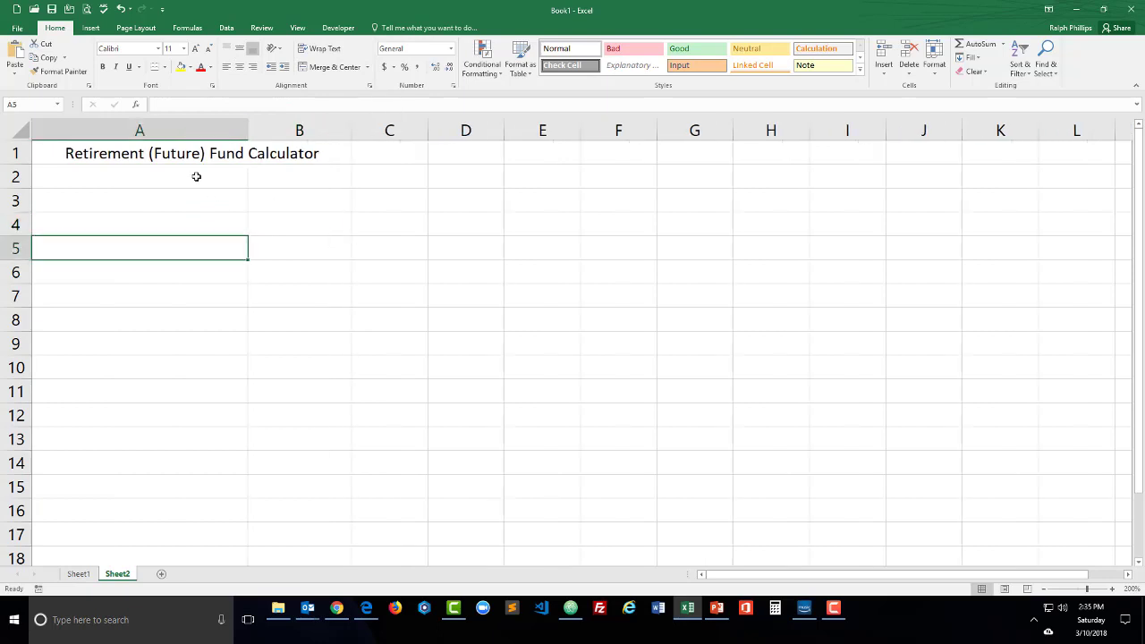
Enter the row labels Retirment/Goal Age, Current Age and Years Left in cells A2 through A4.
{"action": "left_click", "coordinate": [196, 177]}
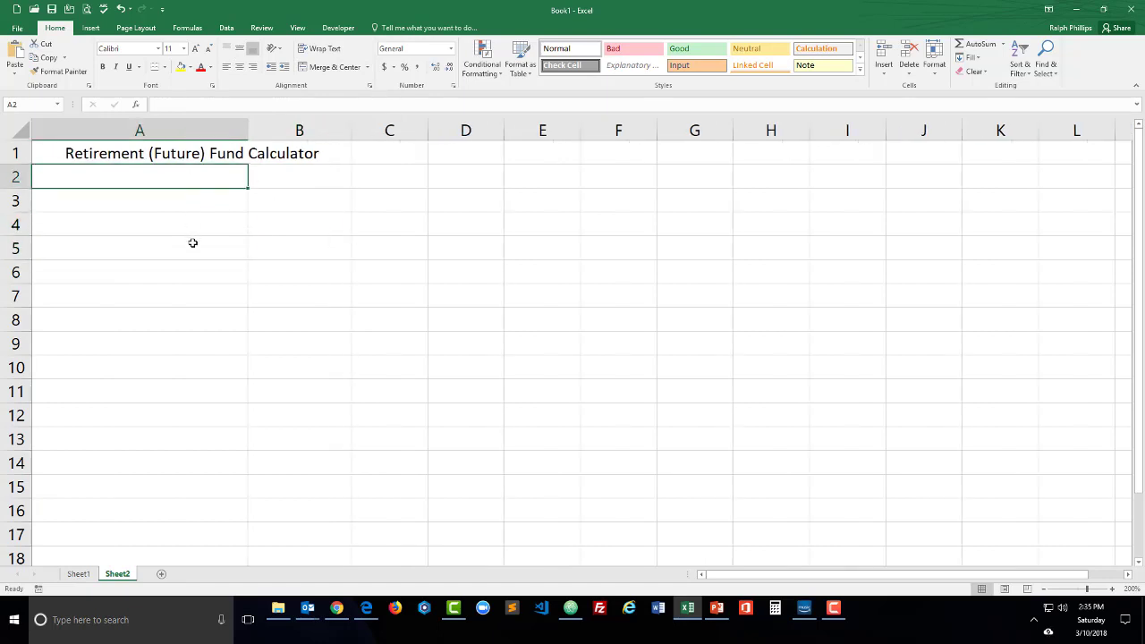
{"action": "type", "text": "Retirment"}
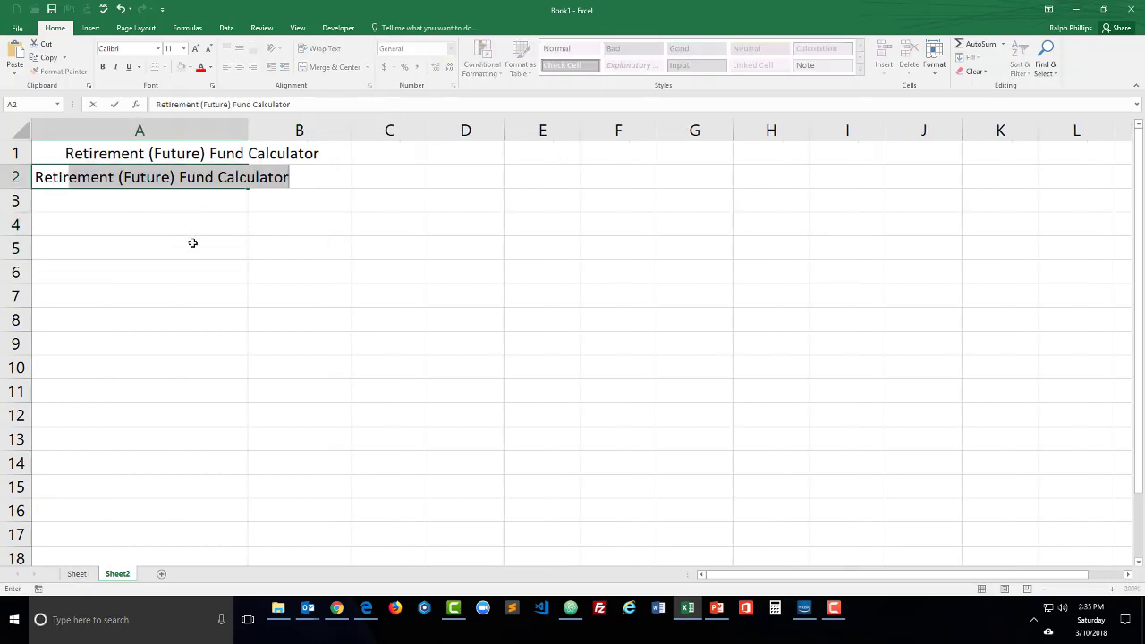
{"action": "type", "text": "/Goal Age"}
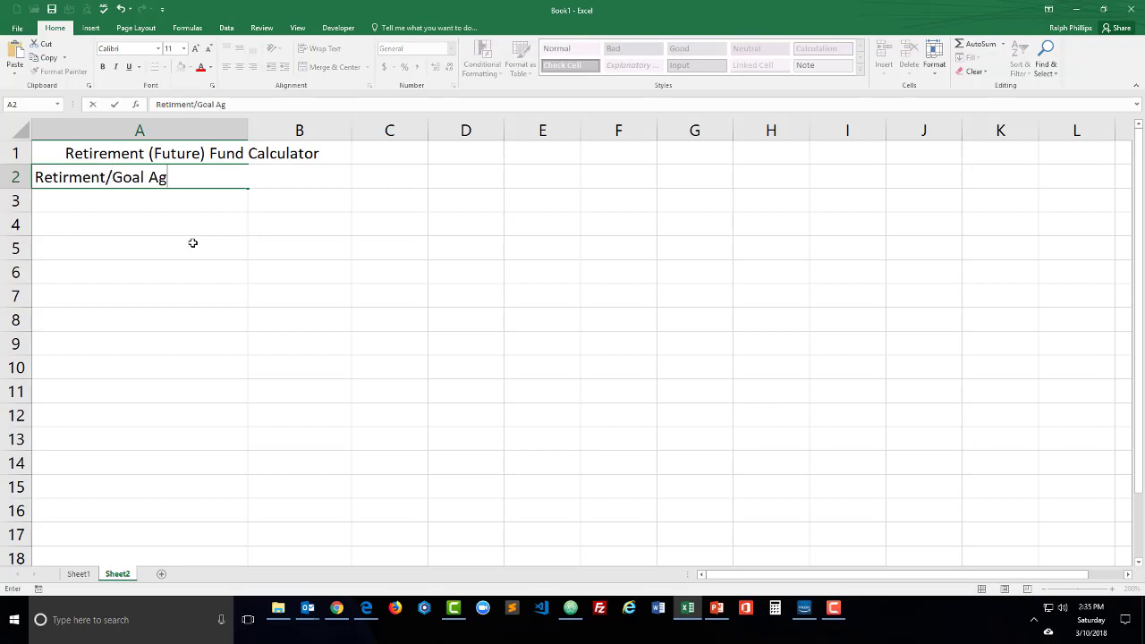
{"action": "key", "text": "Return"}
{"action": "type", "text": "Current Age"}
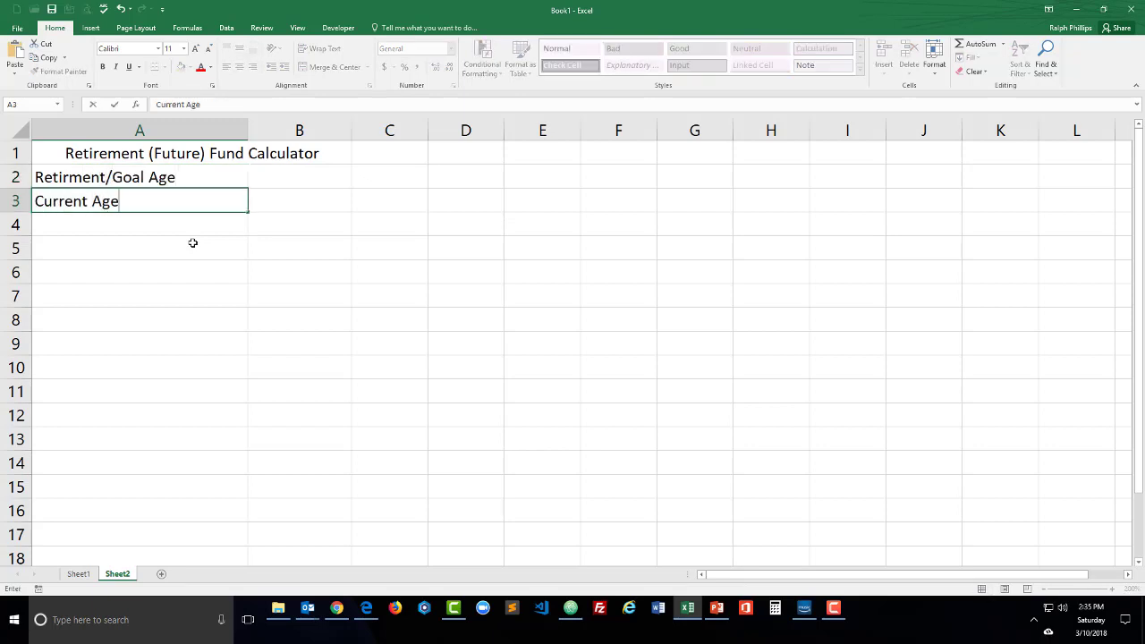
{"action": "key", "text": "Return"}
{"action": "type", "text": "Years Left"}
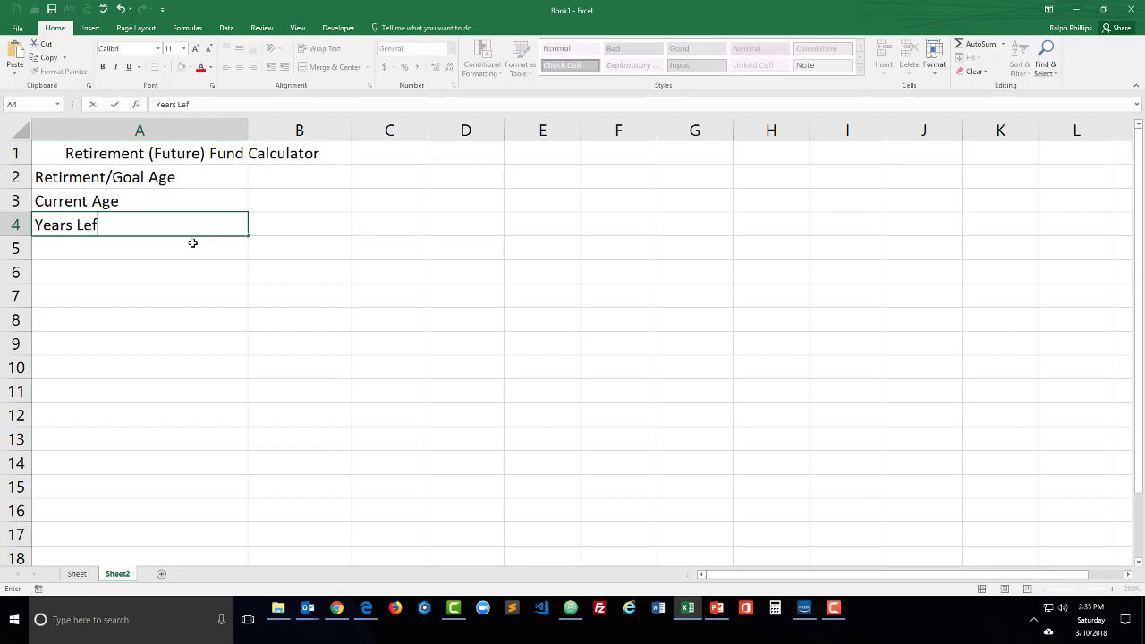
{"action": "key", "text": "Return"}
Enter the row labels Monthly Investment/Savings, Rate of Return and Future Value in cells A5 through A7.
{"action": "type", "text": "Monthly "}
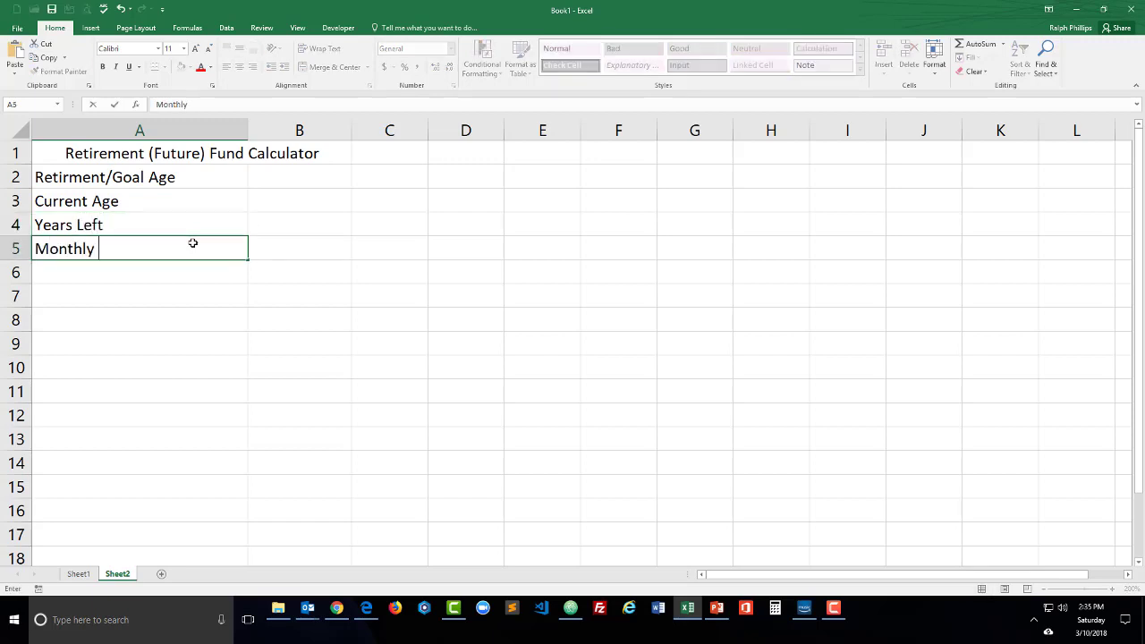
{"action": "type", "text": "Investmen"}
{"action": "type", "text": "t/Savings"}
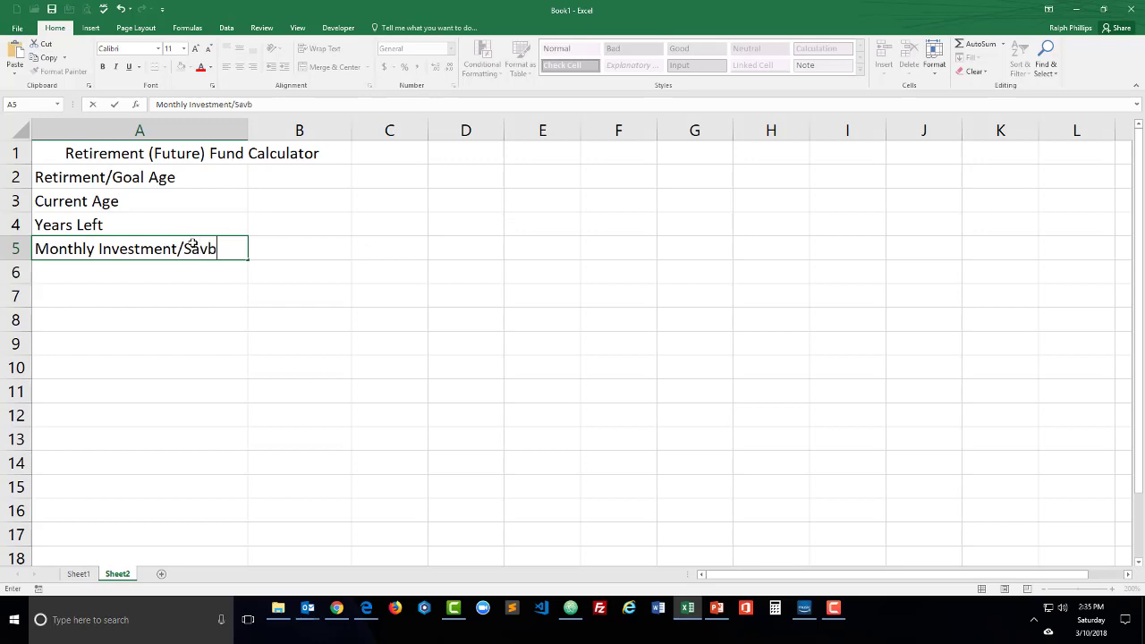
{"action": "key", "text": "Return"}
{"action": "type", "text": "Rate "}
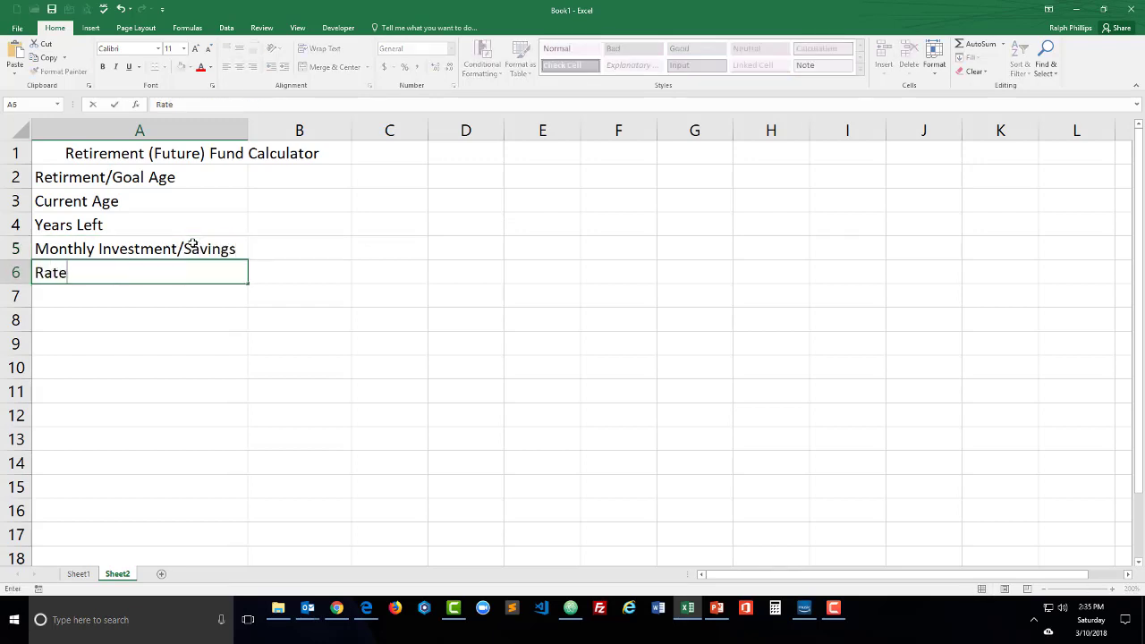
{"action": "type", "text": "of Return"}
{"action": "key", "text": "Return"}
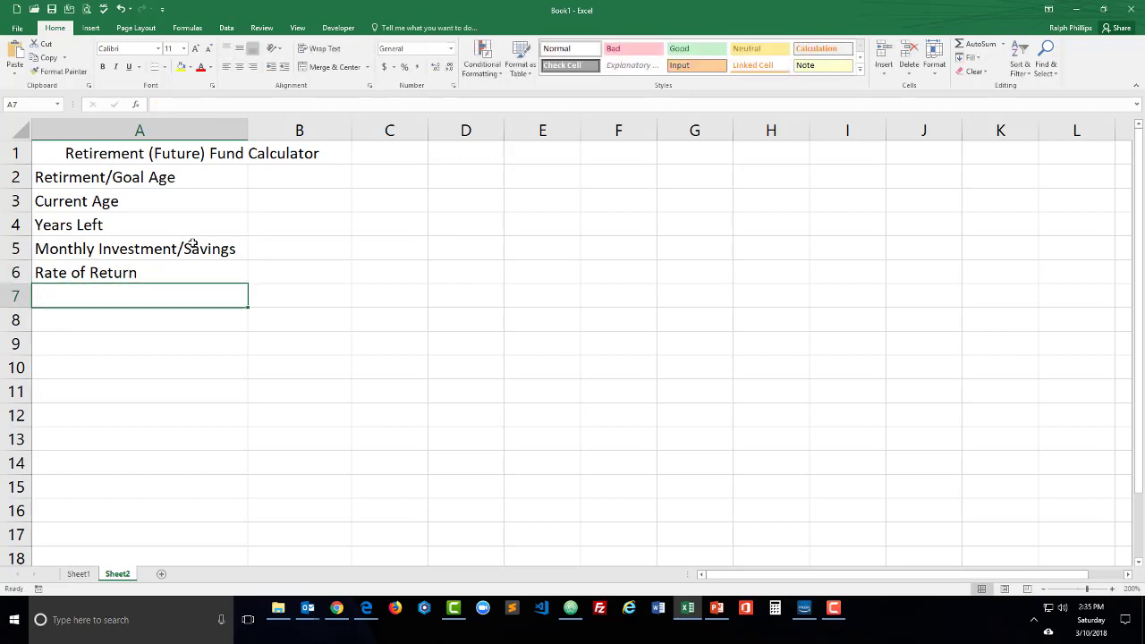
{"action": "type", "text": "Future Value"}
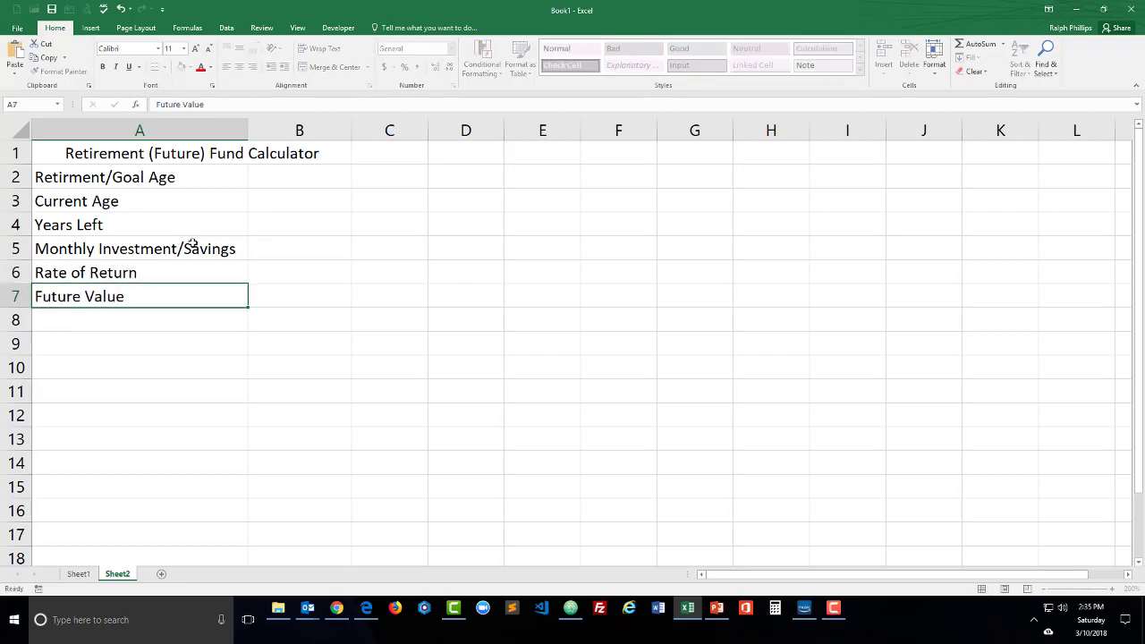
{"action": "key", "text": "Return"}
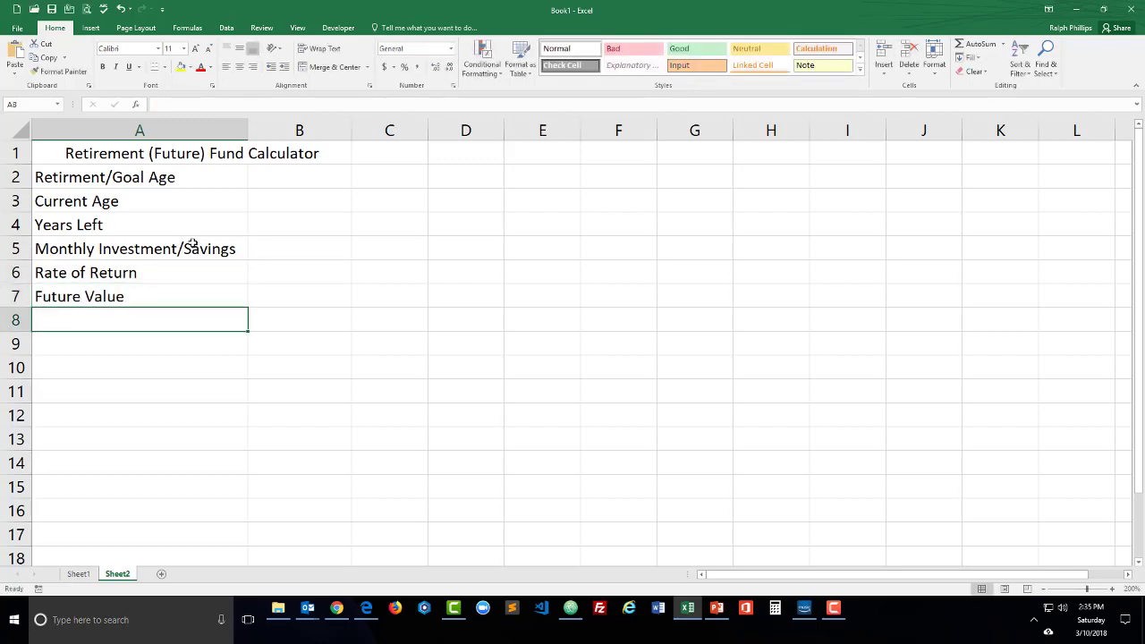
Enter 65 as the goal age in cell B2 and 30 as the current age in cell B3.
{"action": "left_click", "coordinate": [280, 180]}
{"action": "type", "text": "65"}
{"action": "key", "text": "Return"}
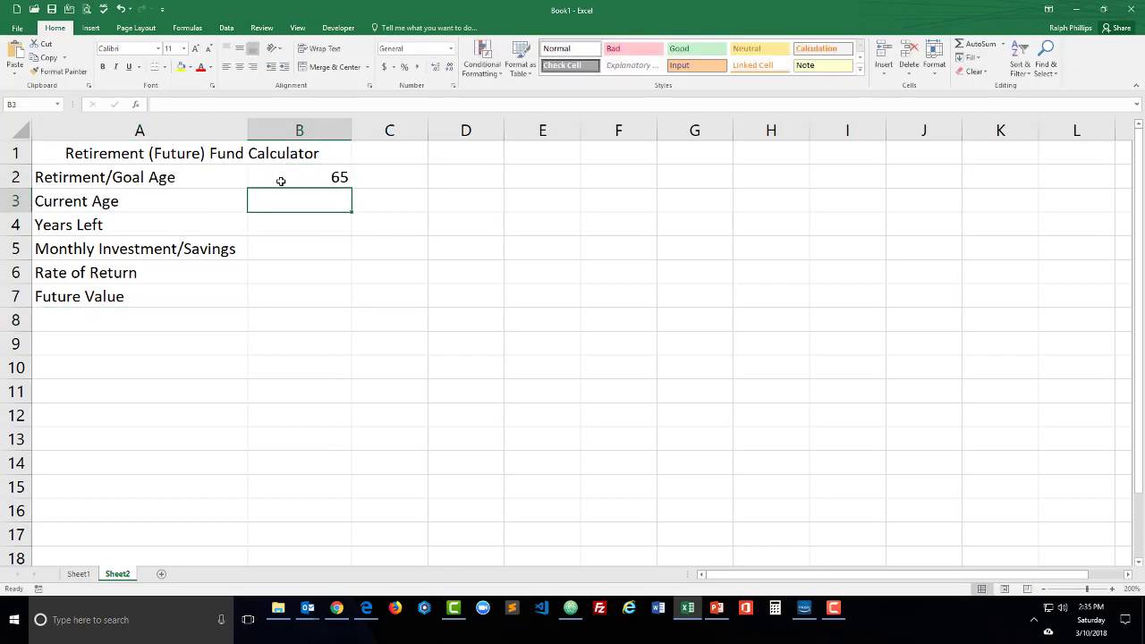
{"action": "key", "text": "Down"}
{"action": "key", "text": "Down"}
{"action": "left_click", "coordinate": [285, 199]}
{"action": "type", "text": "30"}
{"action": "key", "text": "Return"}
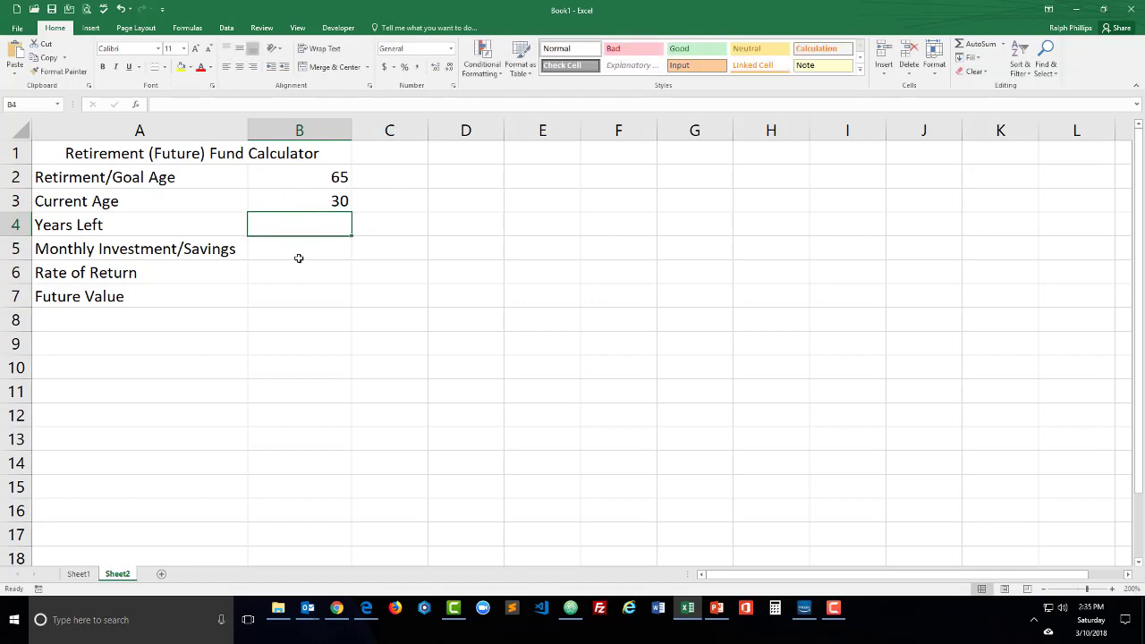
Calculate the years left in cell B4 with the formula =B2-B3.
{"action": "type", "text": "="}
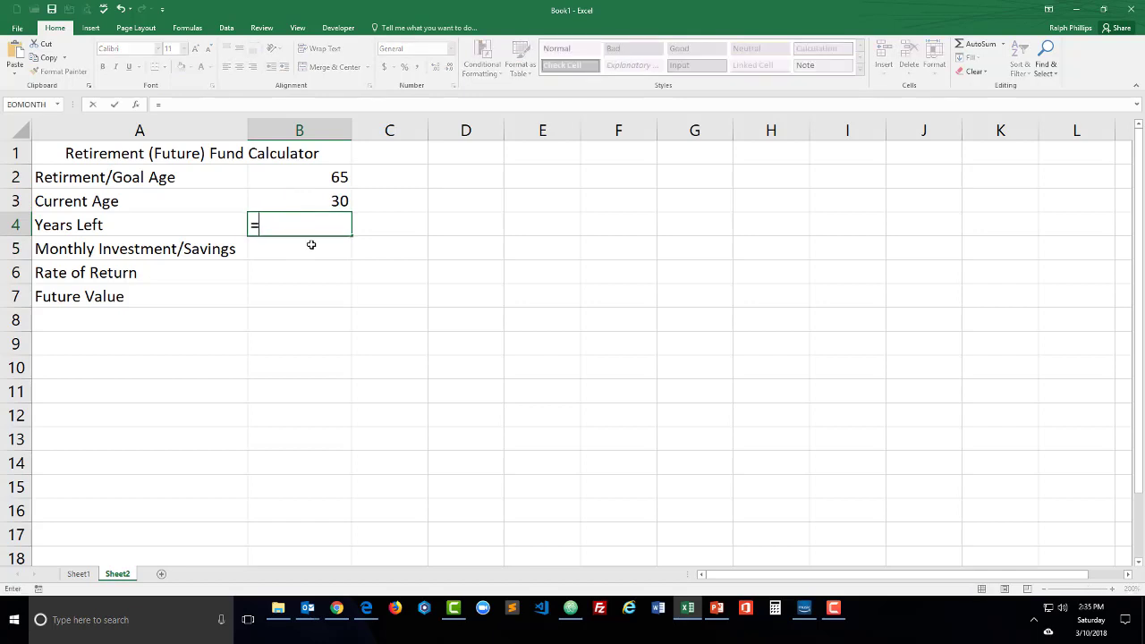
{"action": "type", "text": "="}
{"action": "left_click", "coordinate": [340, 178]}
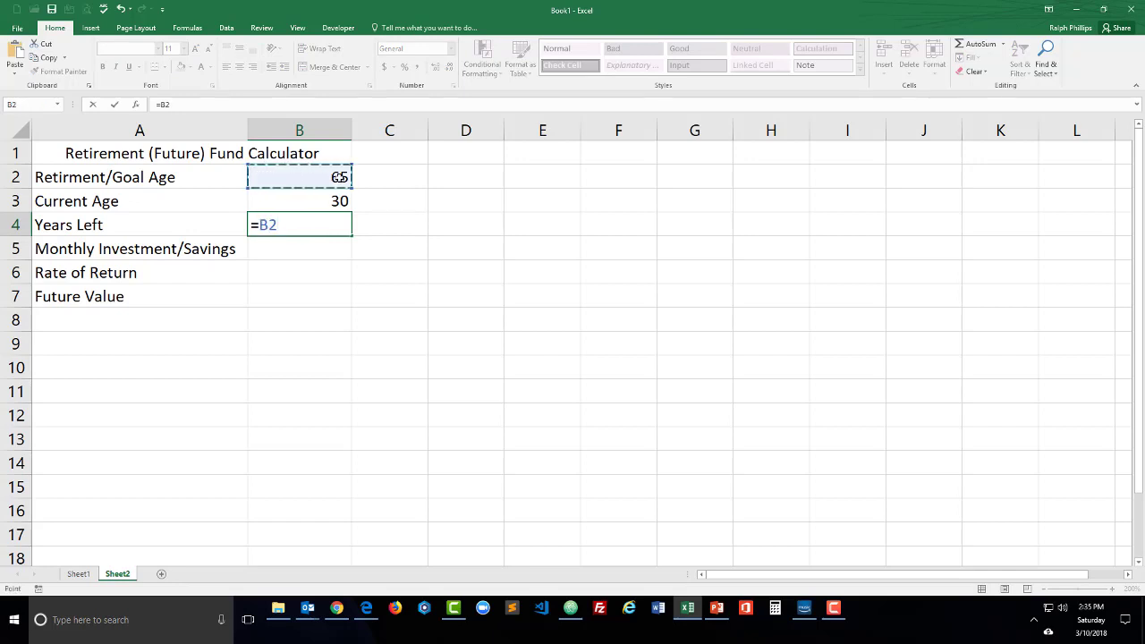
{"action": "type", "text": "-"}
{"action": "left_click", "coordinate": [327, 201]}
{"action": "key", "text": "Return"}
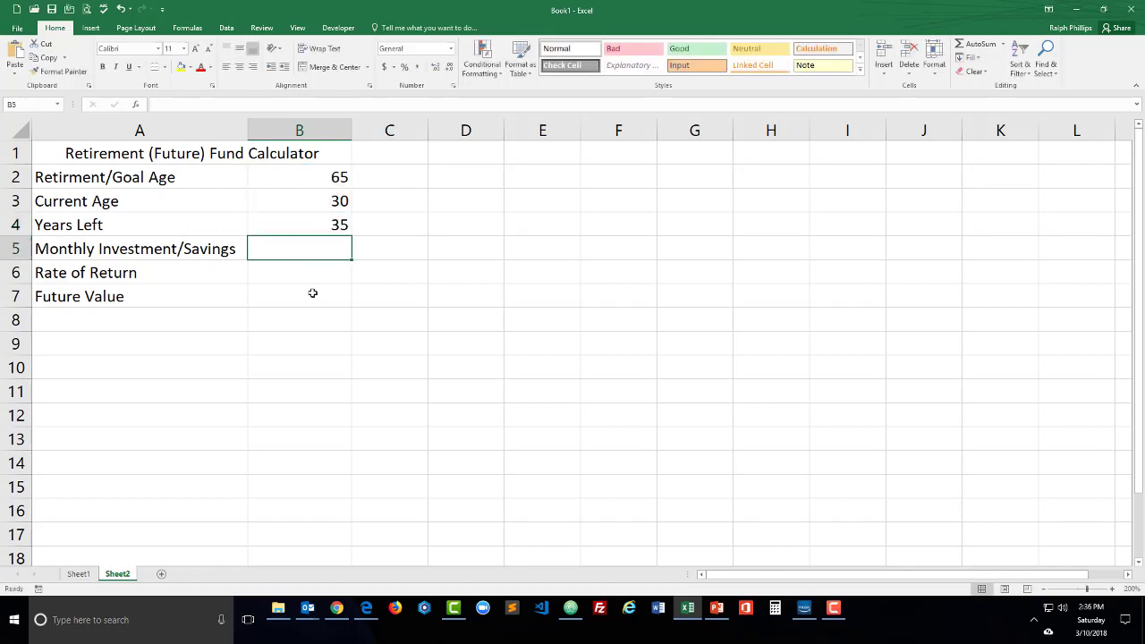
Enter 300 as the monthly investment in cell B5 and 11.5% as the rate of return in cell B6.
{"action": "type", "text": "300"}
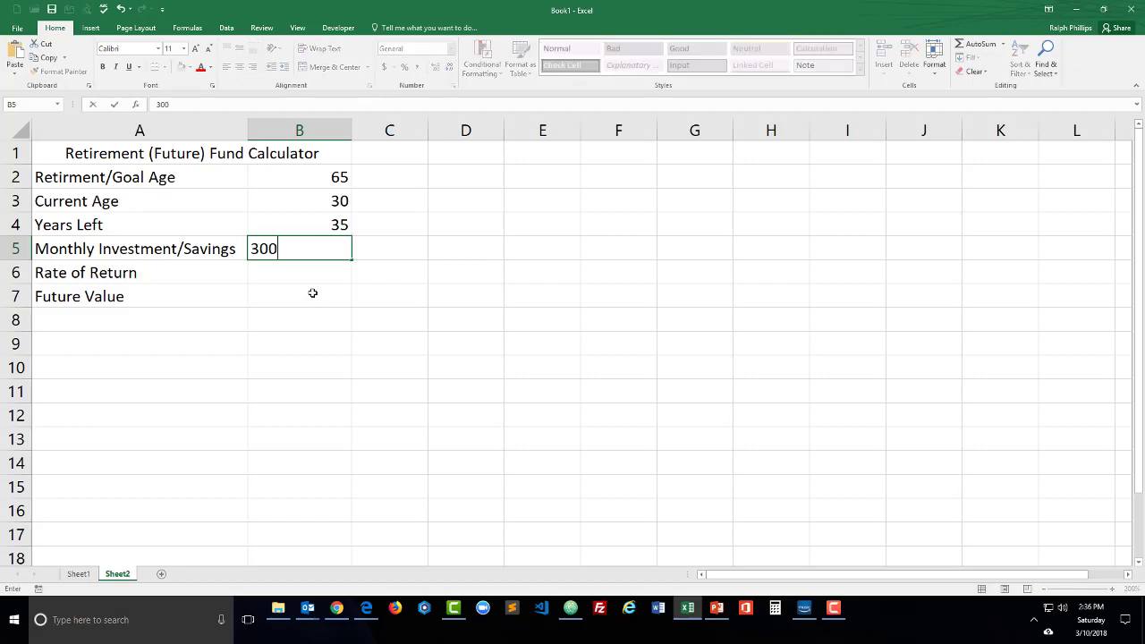
{"action": "key", "text": "Return"}
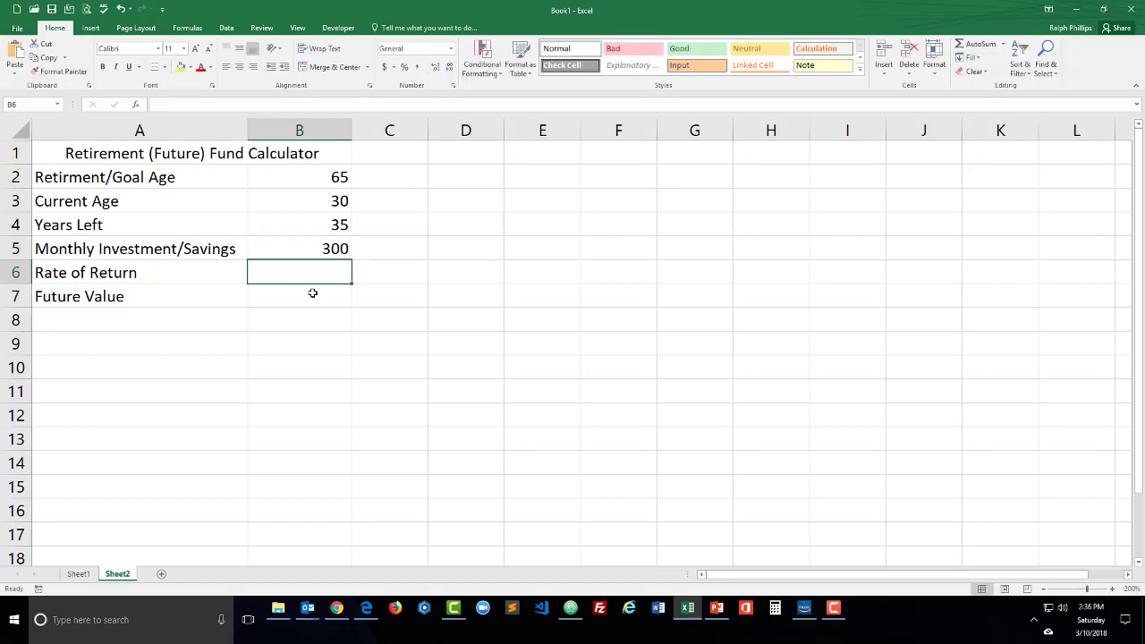
{"action": "type", "text": "11.5%"}
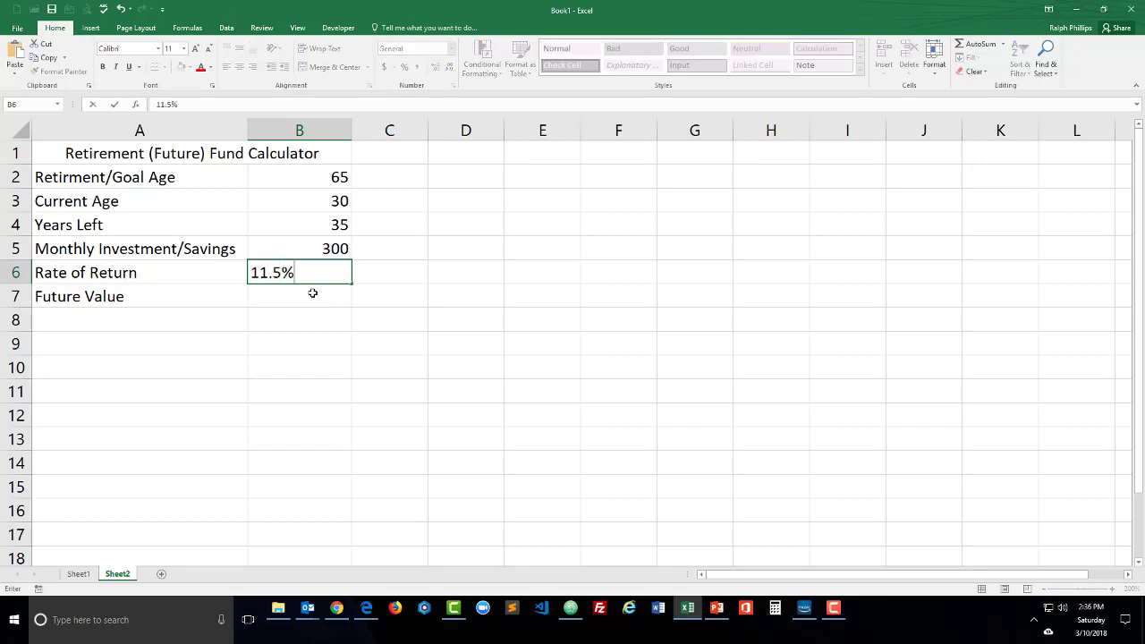
{"action": "key", "text": "Return"}
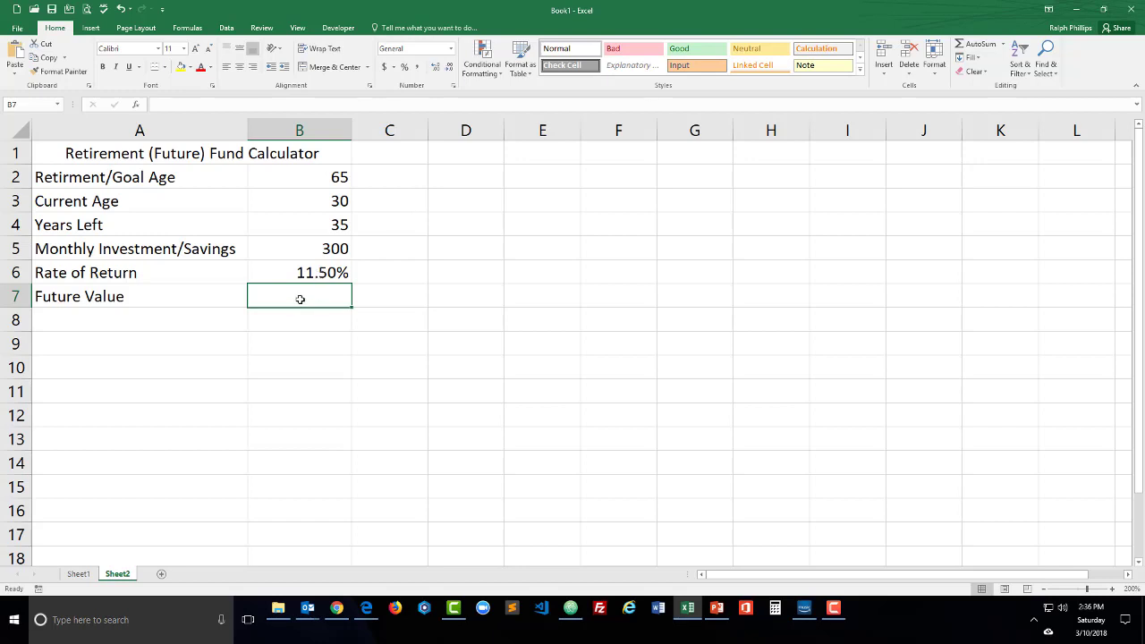
Write the future value formula =fv(B6/12,B4*12,-B5) in cell B7.
{"action": "left_click", "coordinate": [1112, 588]}
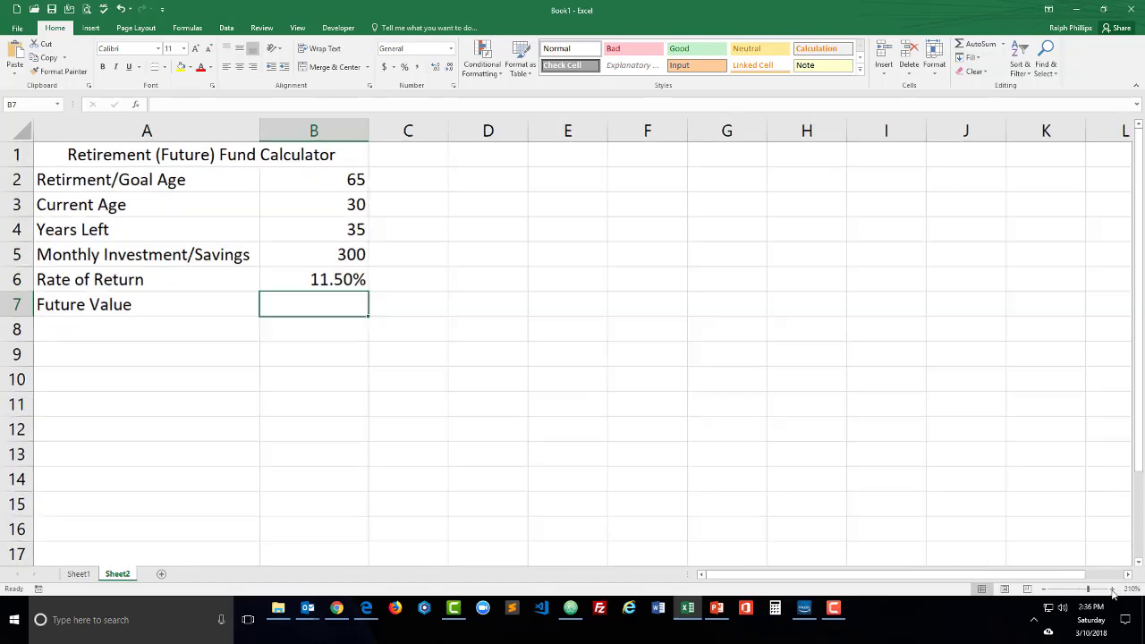
{"action": "left_click", "coordinate": [1112, 589]}
{"action": "left_click", "coordinate": [1112, 589]}
{"action": "left_click", "coordinate": [1112, 588]}
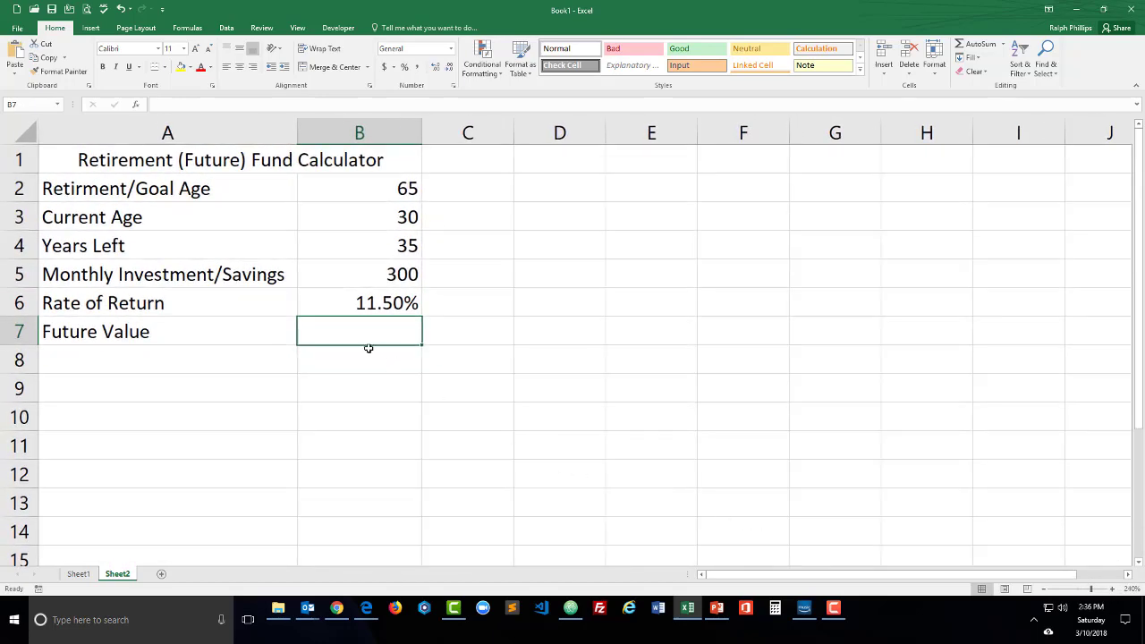
{"action": "type", "text": "=fv("}
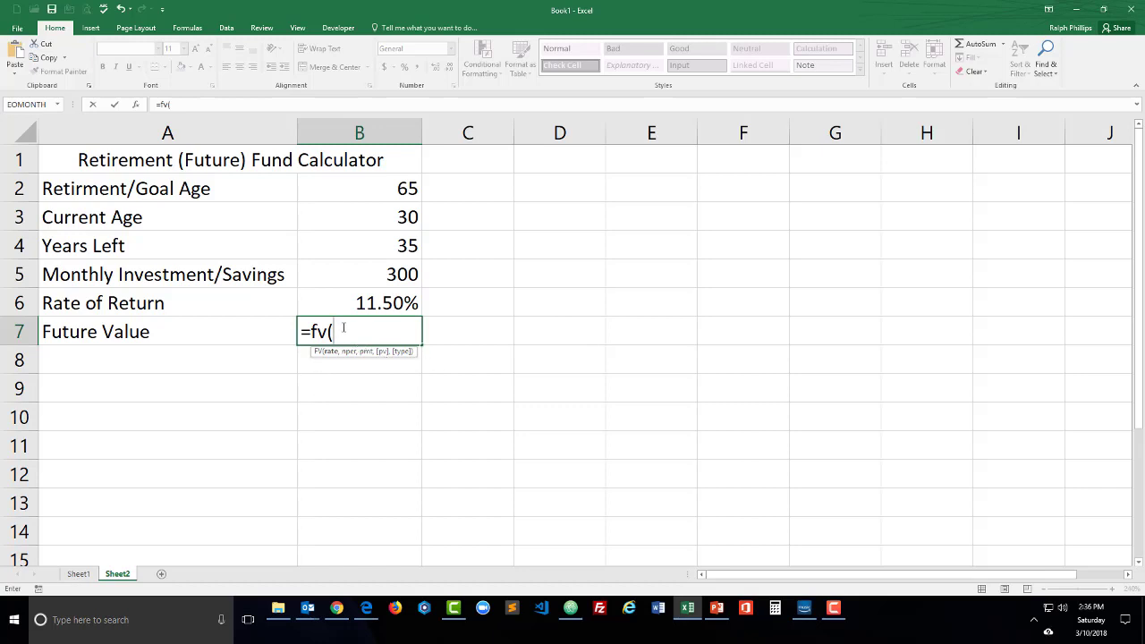
{"action": "left_click", "coordinate": [398, 303]}
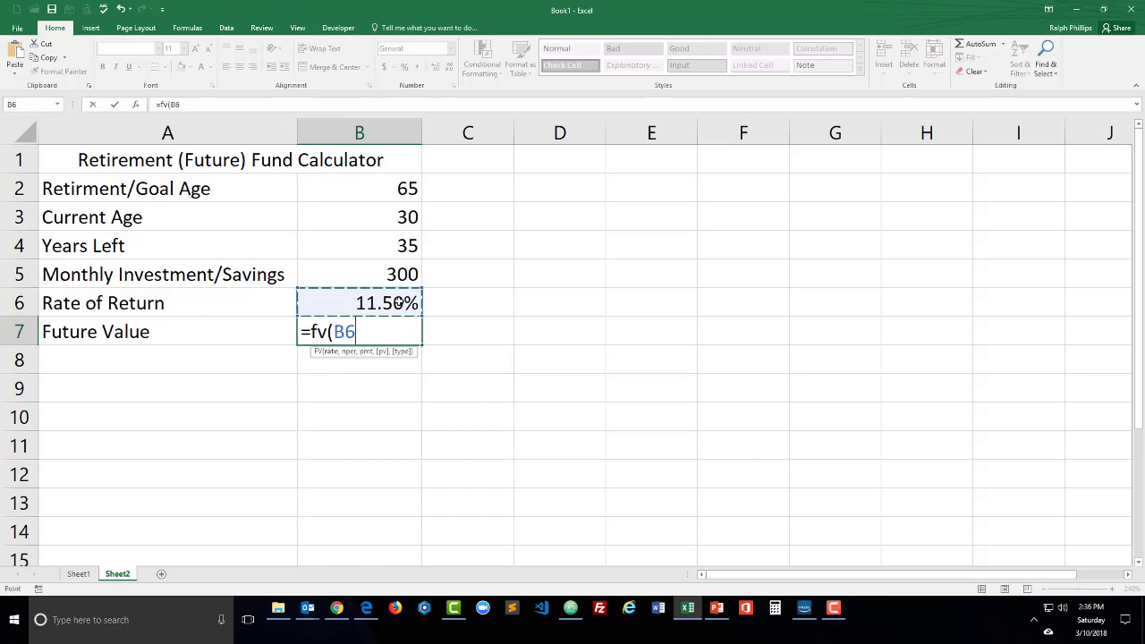
{"action": "type", "text": "/12,"}
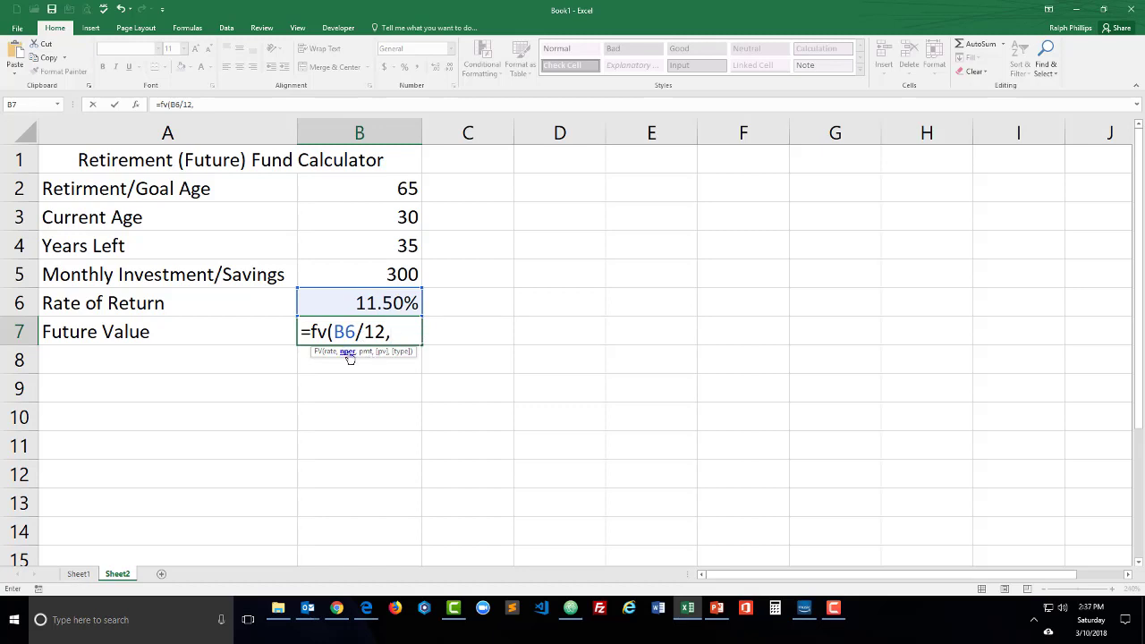
{"action": "left_click", "coordinate": [390, 247]}
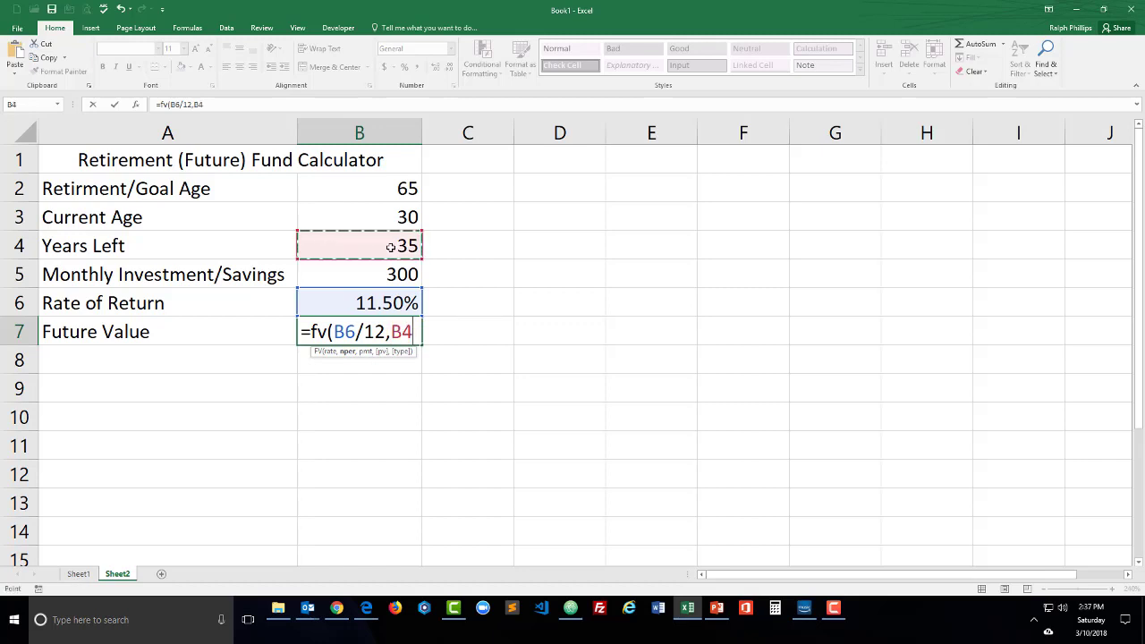
{"action": "type", "text": "*12"}
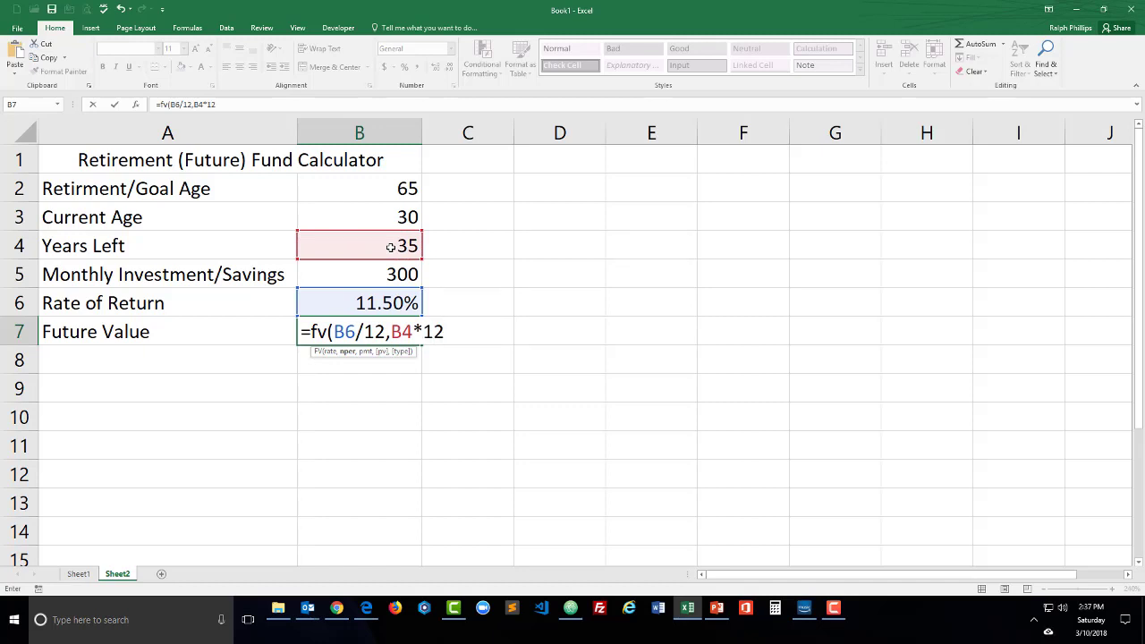
{"action": "type", "text": ",-"}
{"action": "left_click", "coordinate": [395, 276]}
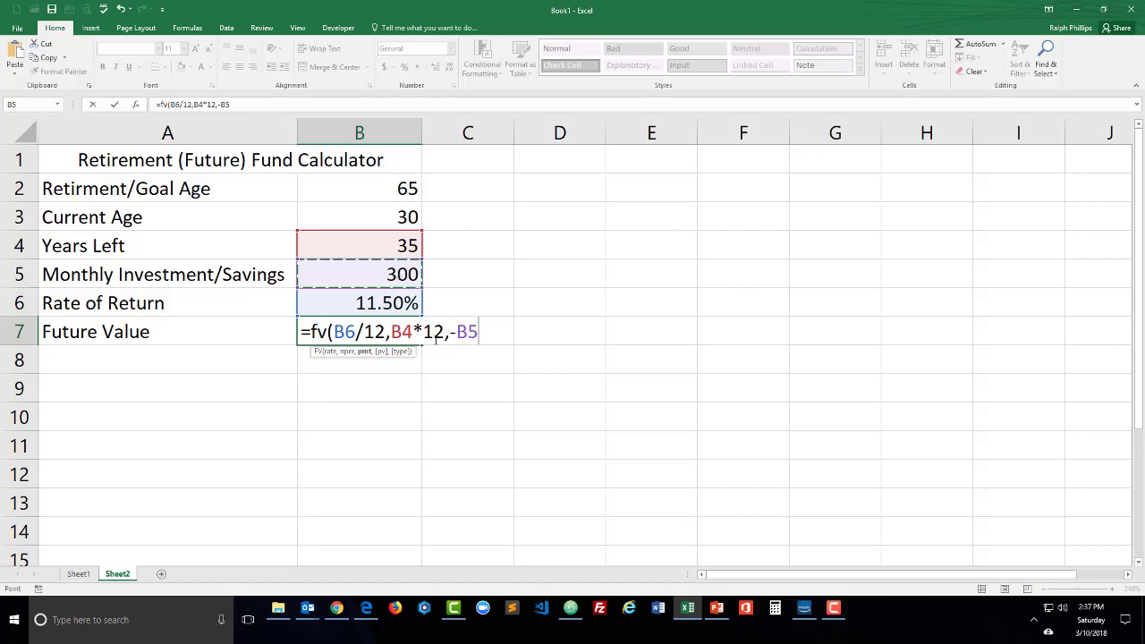
{"action": "type", "text": ")"}
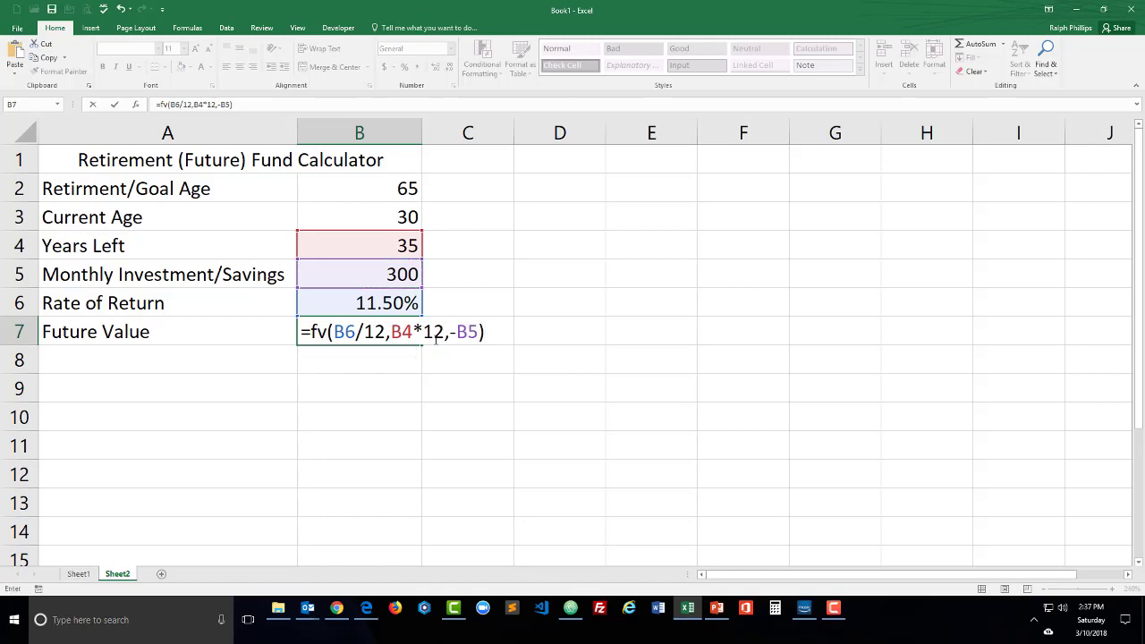
Check the rate, nper and pmt arguments in B7, commit the formula and widen column B to fit its result.
{"action": "left_click", "coordinate": [386, 332]}
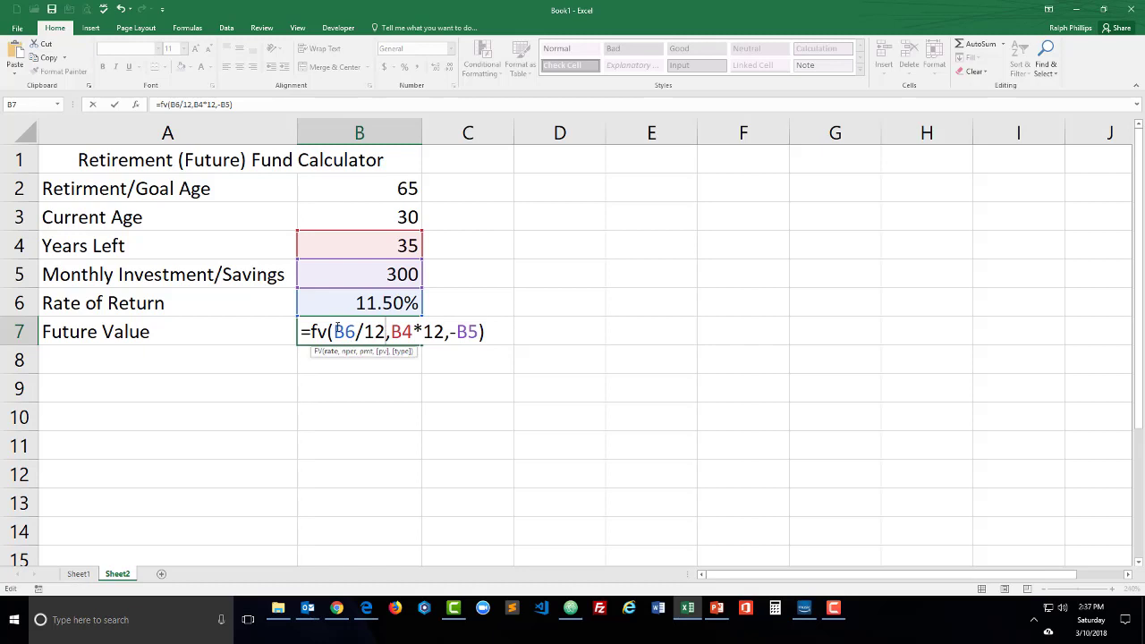
{"action": "left_click", "coordinate": [328, 353]}
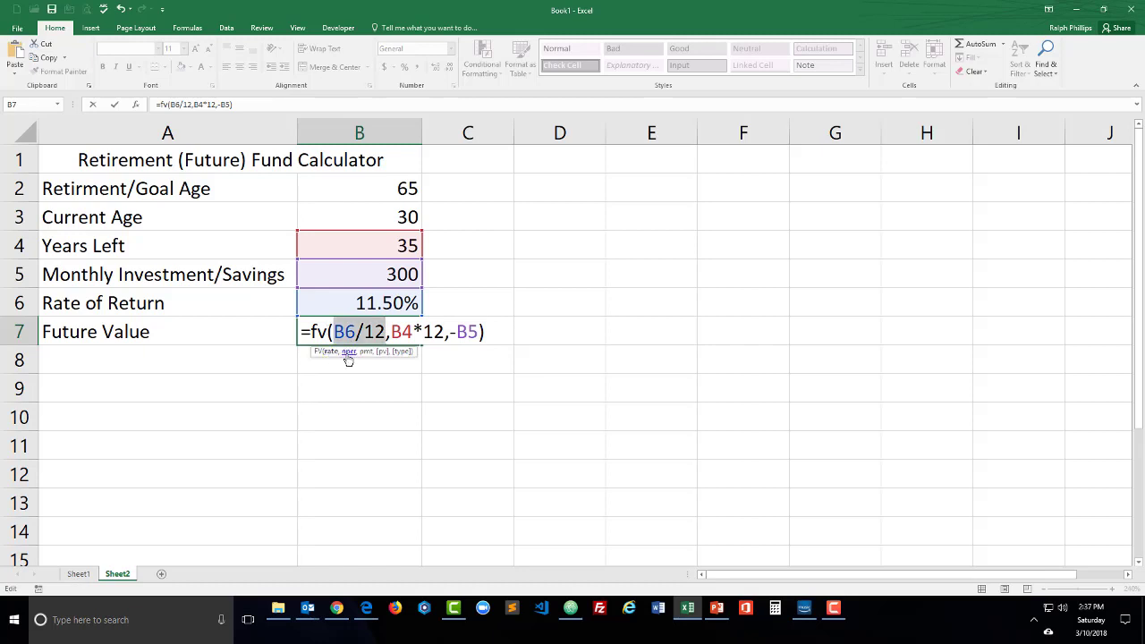
{"action": "left_click", "coordinate": [348, 352]}
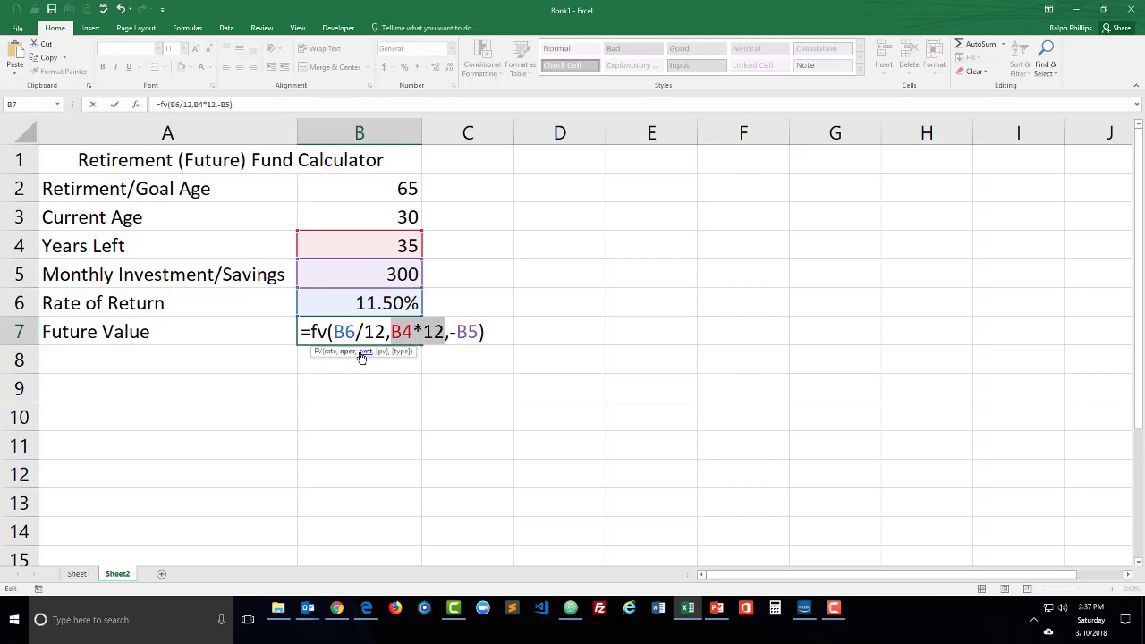
{"action": "left_click", "coordinate": [364, 352]}
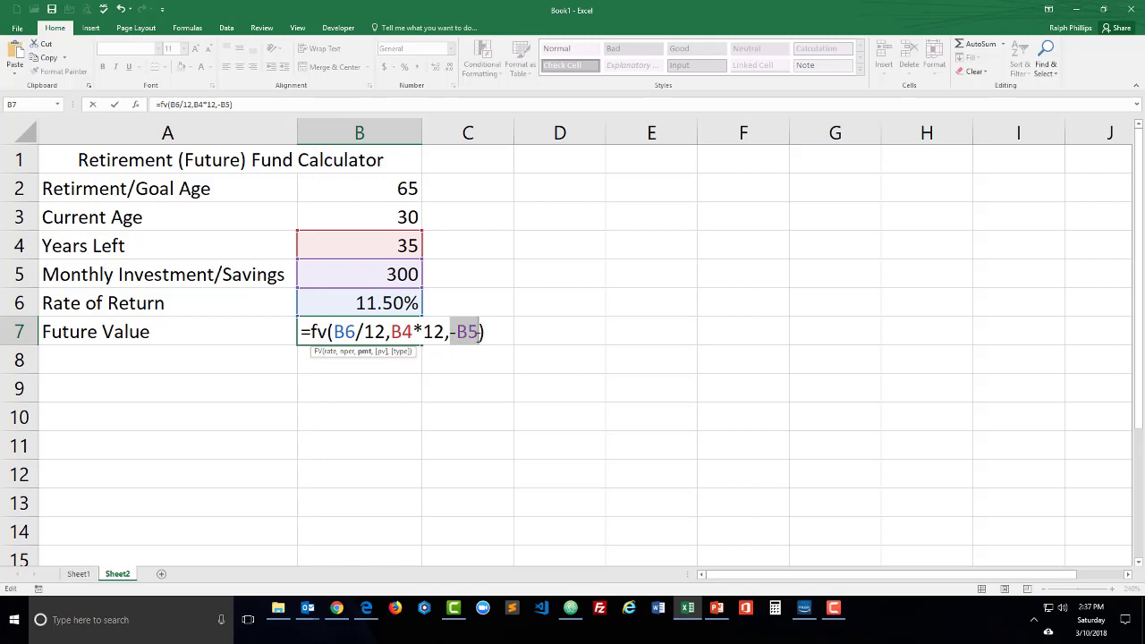
{"action": "key", "text": "Return"}
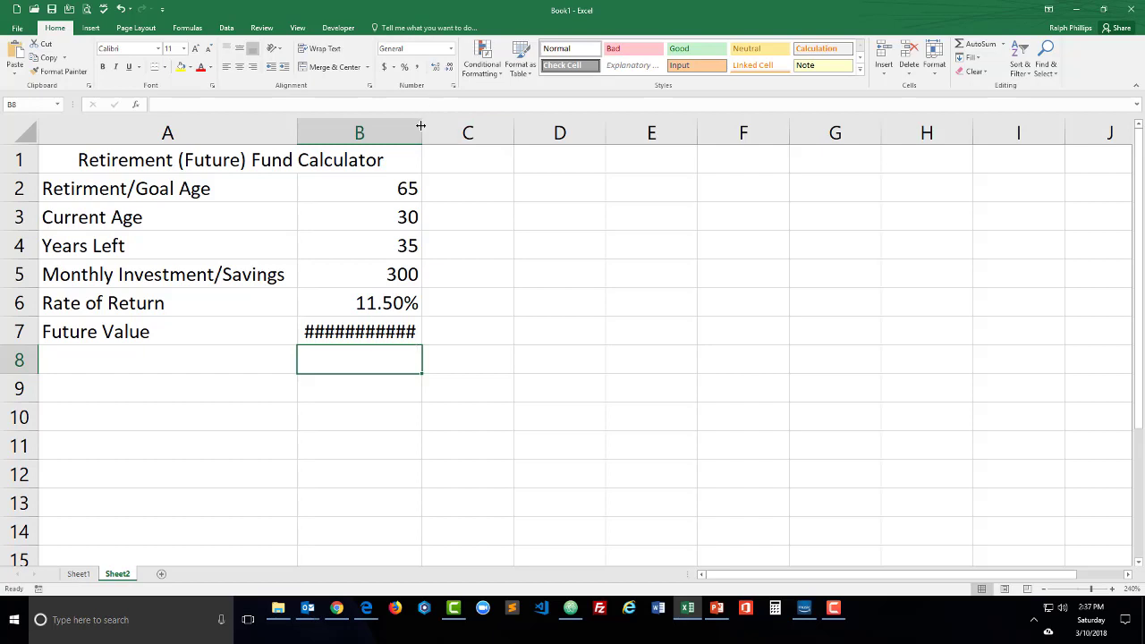
{"action": "left_click_drag", "start_coordinate": [420, 126], "coordinate": [475, 133]}
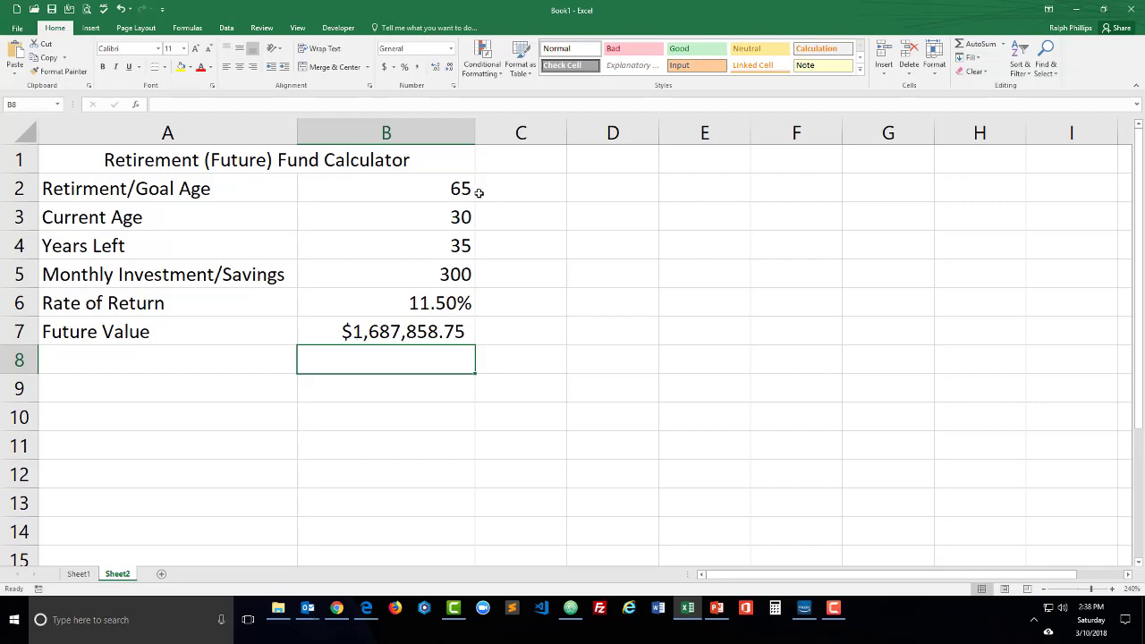
Label cell A8 as Est. Monthly Draw.
{"action": "left_click", "coordinate": [67, 467]}
{"action": "left_click", "coordinate": [90, 389]}
{"action": "left_click", "coordinate": [105, 362]}
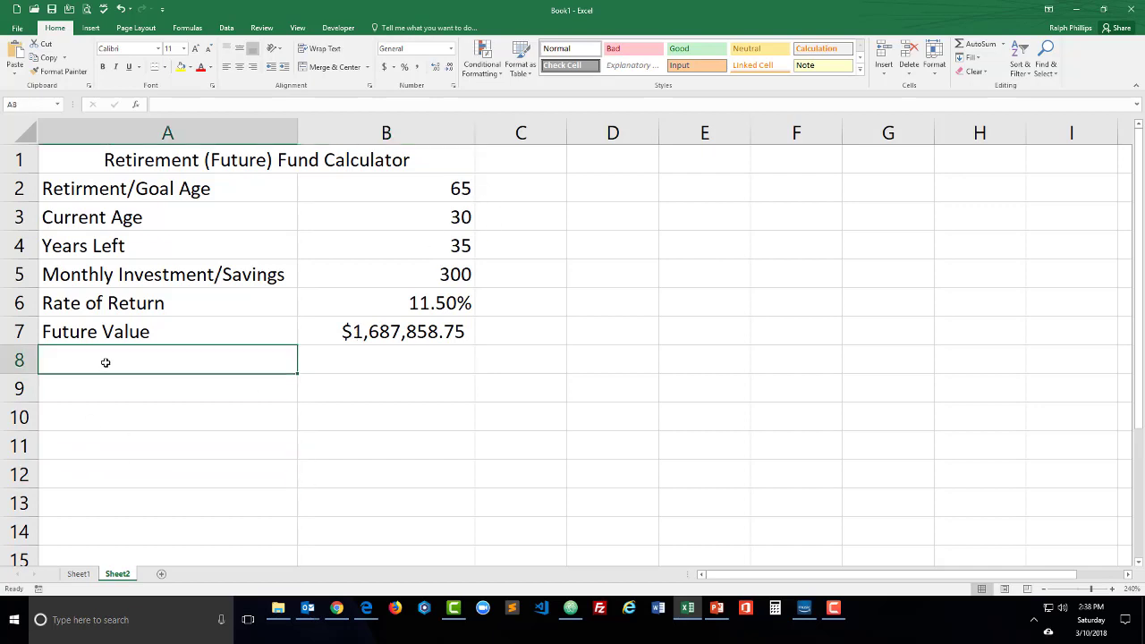
{"action": "type", "text": "Est. Moht"}
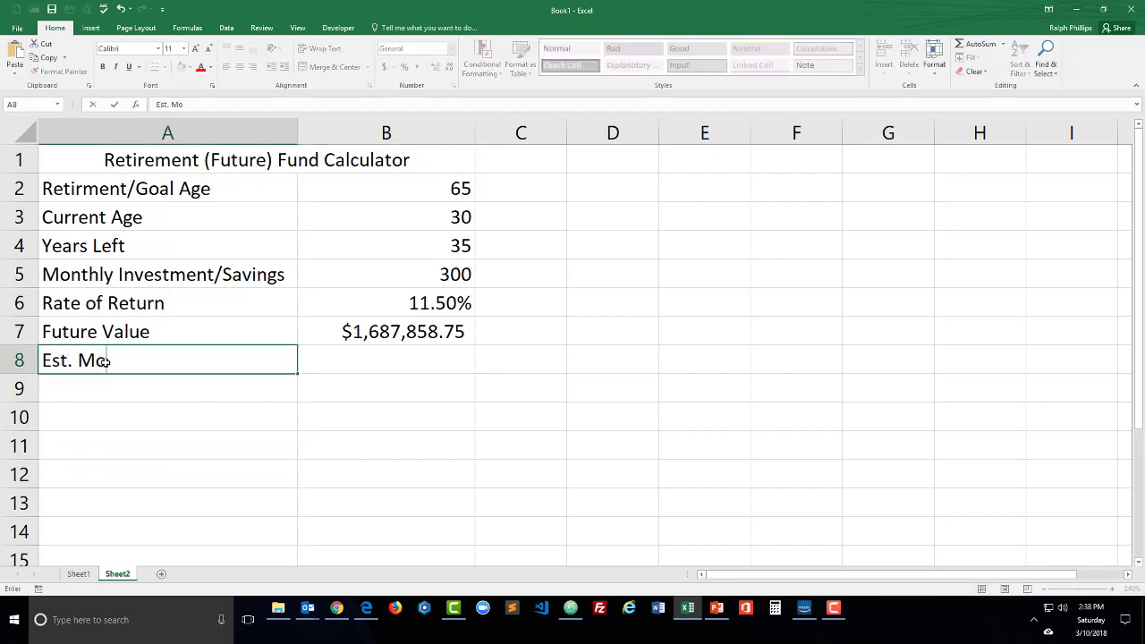
{"action": "key", "text": "BackSpace"}
{"action": "key", "text": "BackSpace"}
{"action": "type", "text": "nthly Draw"}
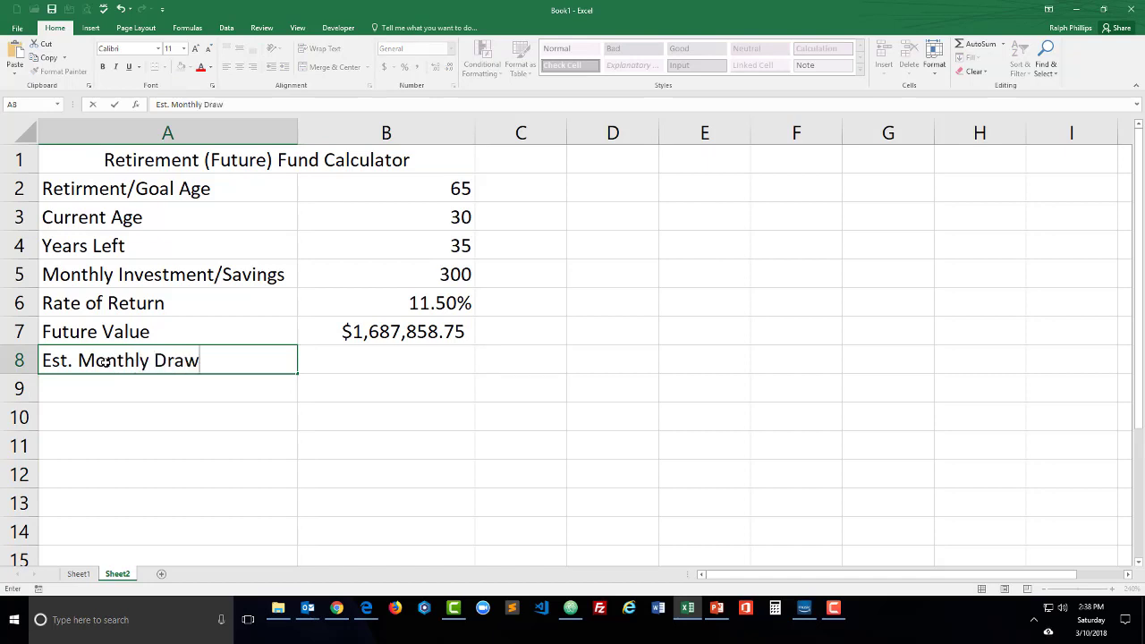
{"action": "key", "text": "Tab"}
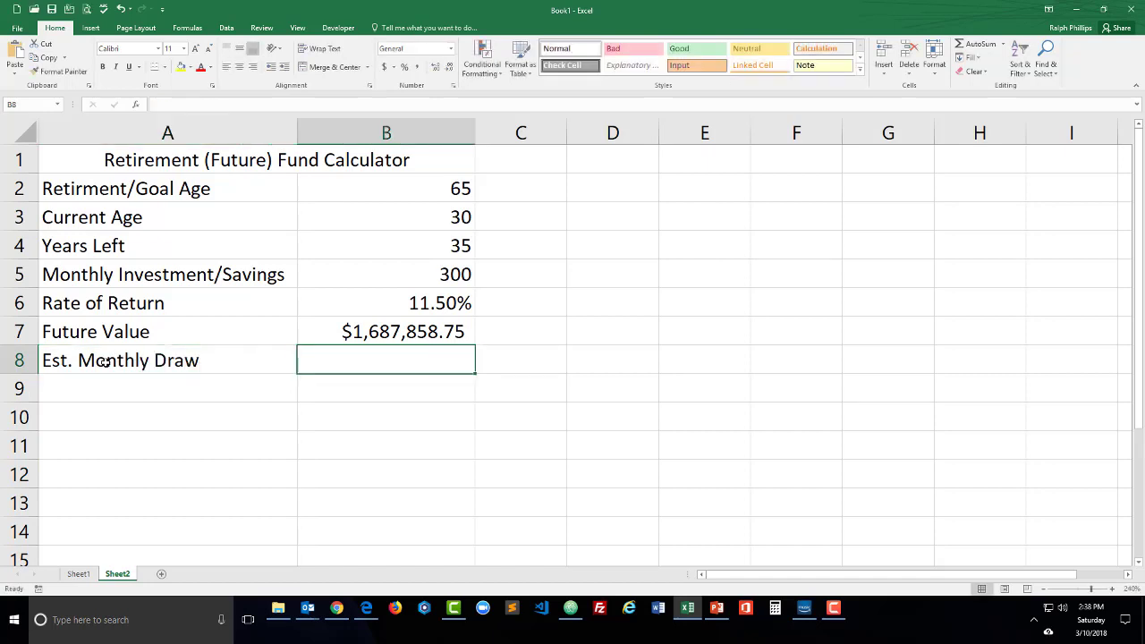
Calculate the estimated monthly draw in cell B8 with the formula =(B7*.04)/12.
{"action": "type", "text": "="}
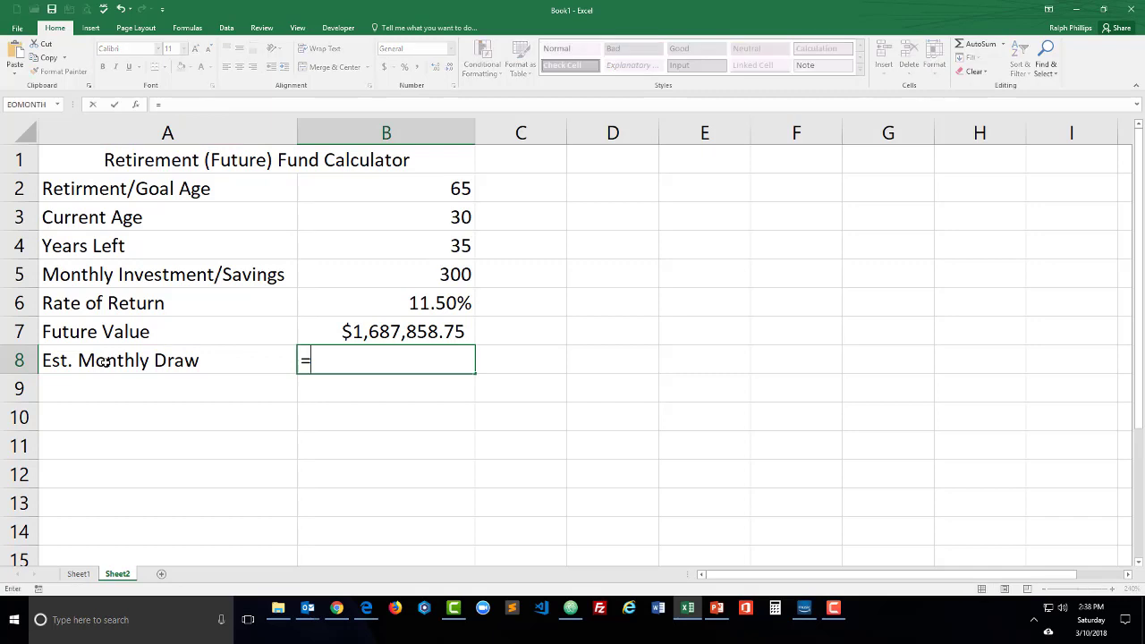
{"action": "type", "text": "("}
{"action": "left_click", "coordinate": [440, 333]}
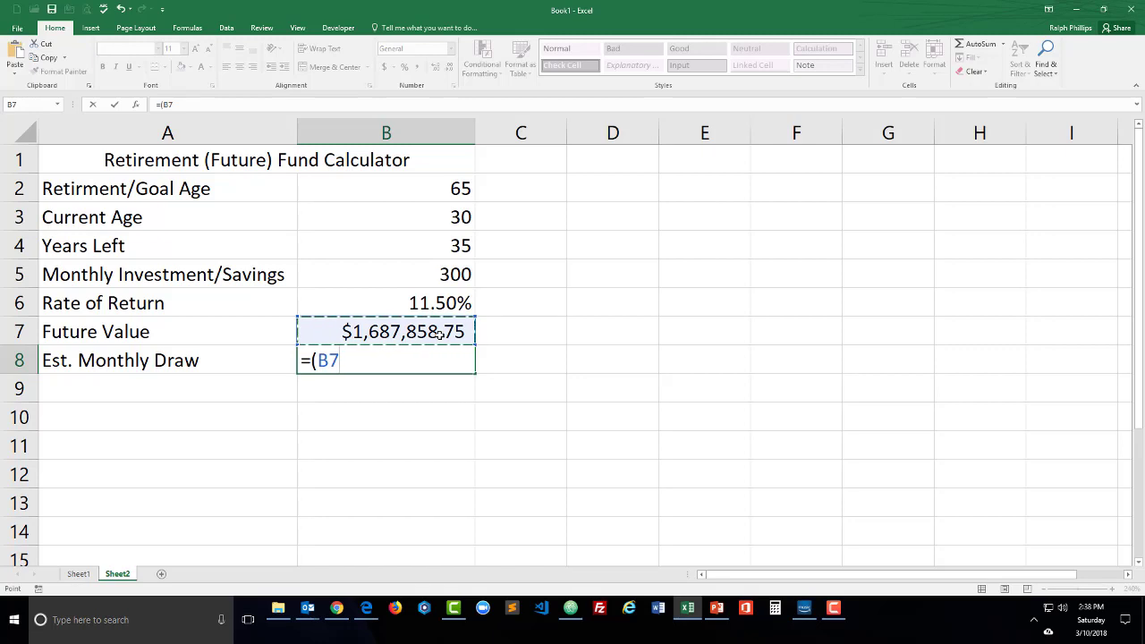
{"action": "type", "text": "*.05"}
{"action": "key", "text": "BackSpace"}
{"action": "type", "text": "4"}
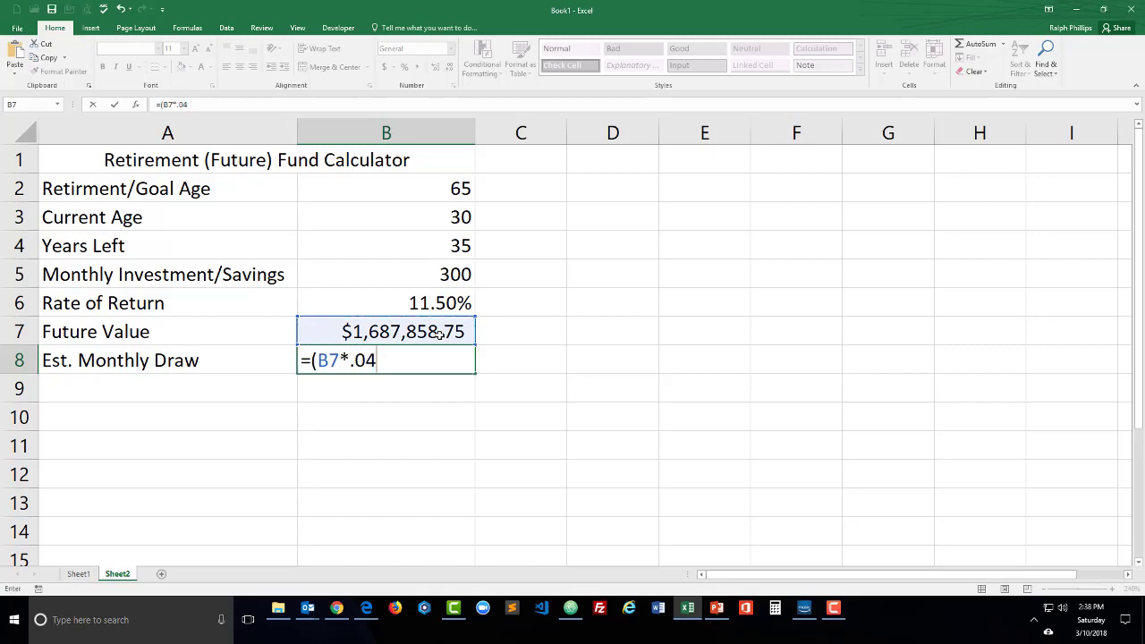
{"action": "type", "text": ")/12"}
{"action": "key", "text": "Return"}
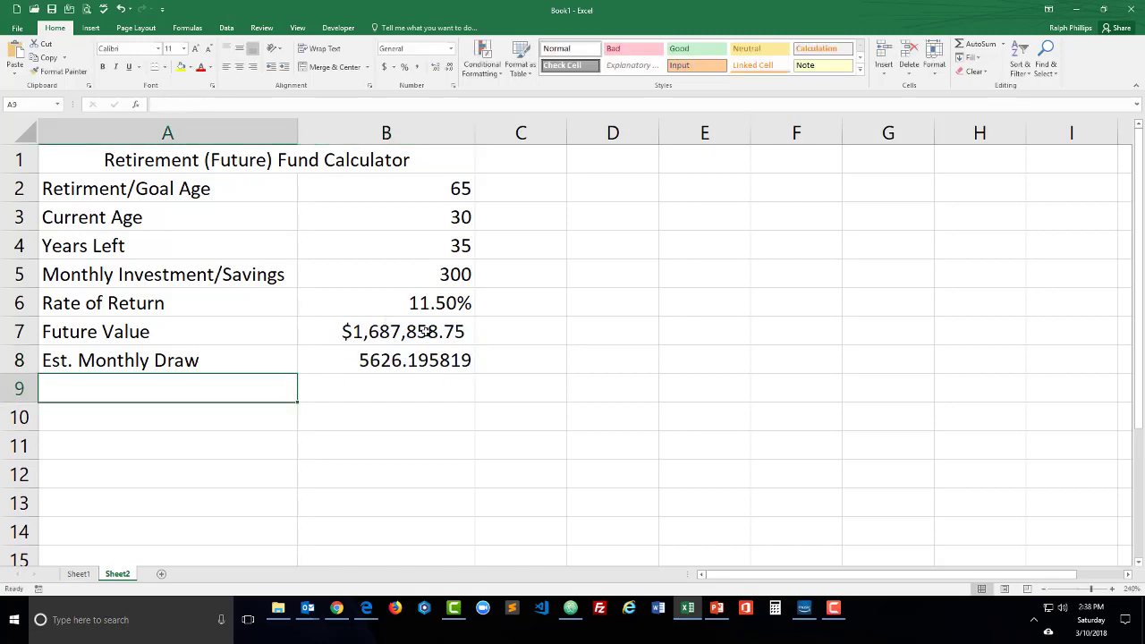
Apply the dollar Accounting number format to the monthly investment, future value and monthly draw in B5, B7 and B8.
{"action": "left_click_drag", "start_coordinate": [425, 331], "coordinate": [425, 363]}
{"action": "left_click", "coordinate": [435, 271], "text": "ctrl"}
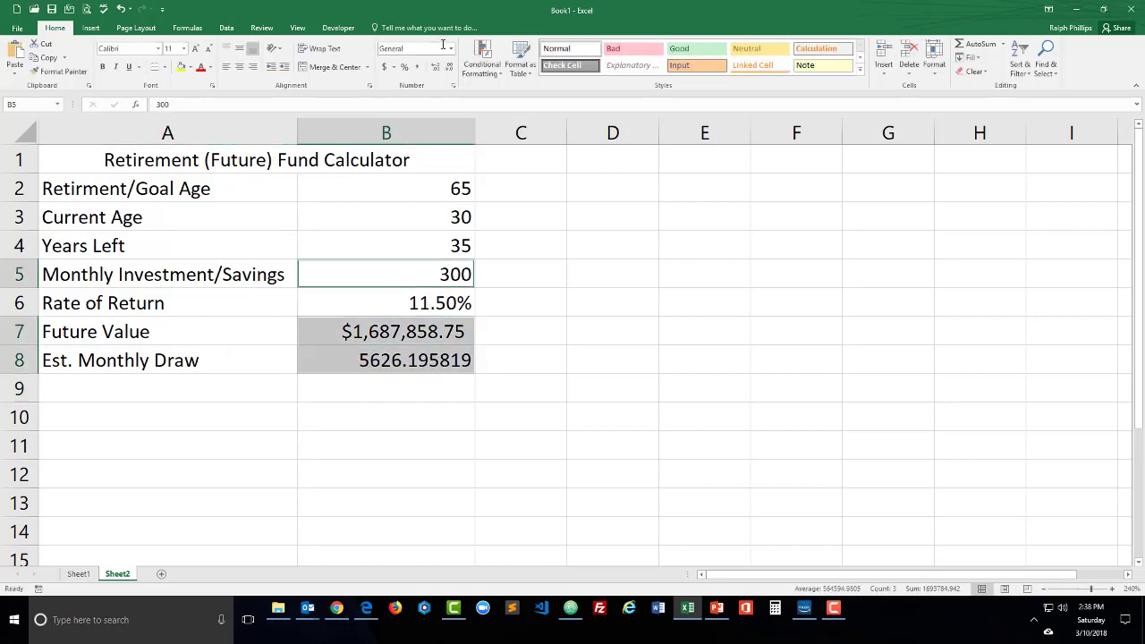
{"action": "left_click", "coordinate": [385, 68]}
{"action": "left_click", "coordinate": [396, 408]}
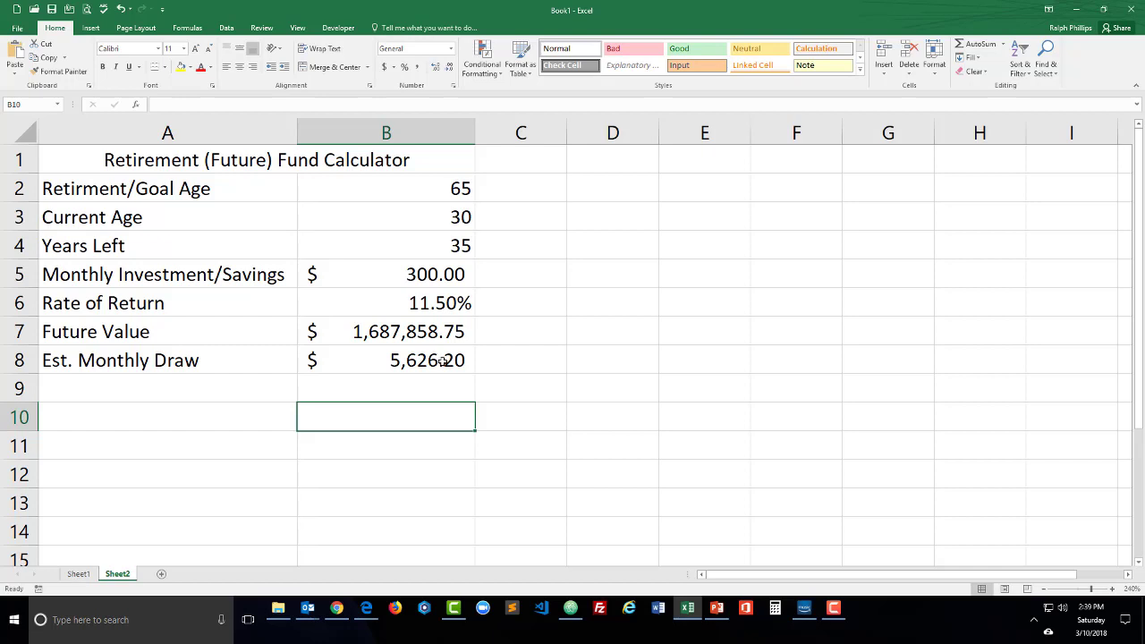
Examine the future value in B7 and the estimated monthly draw in B8.
{"action": "left_click", "coordinate": [394, 334]}
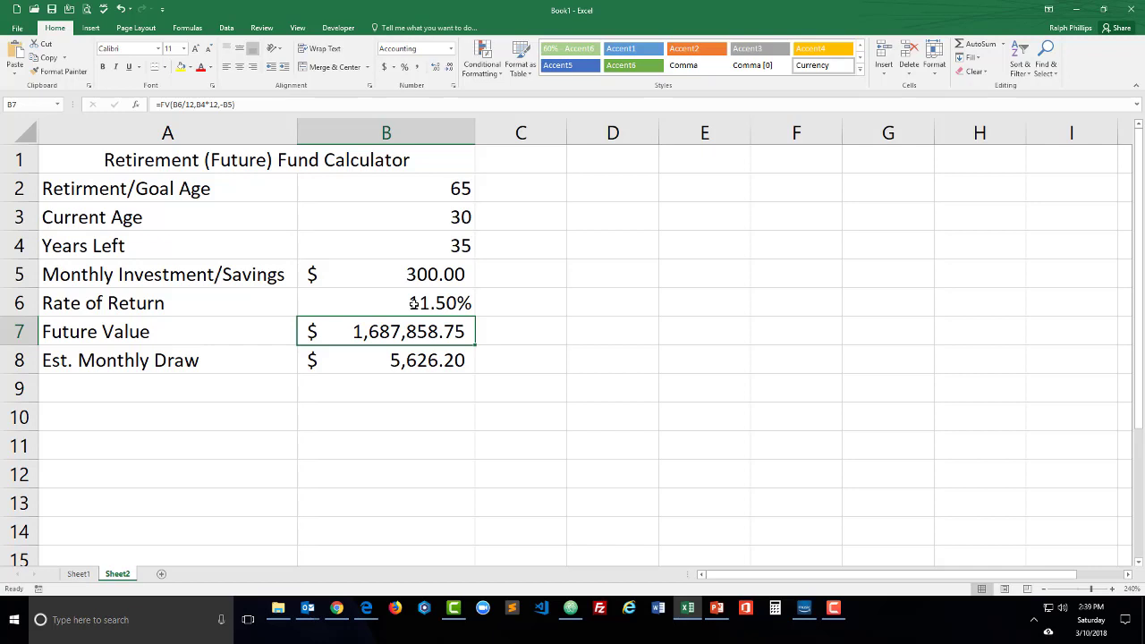
{"action": "left_click", "coordinate": [404, 359]}
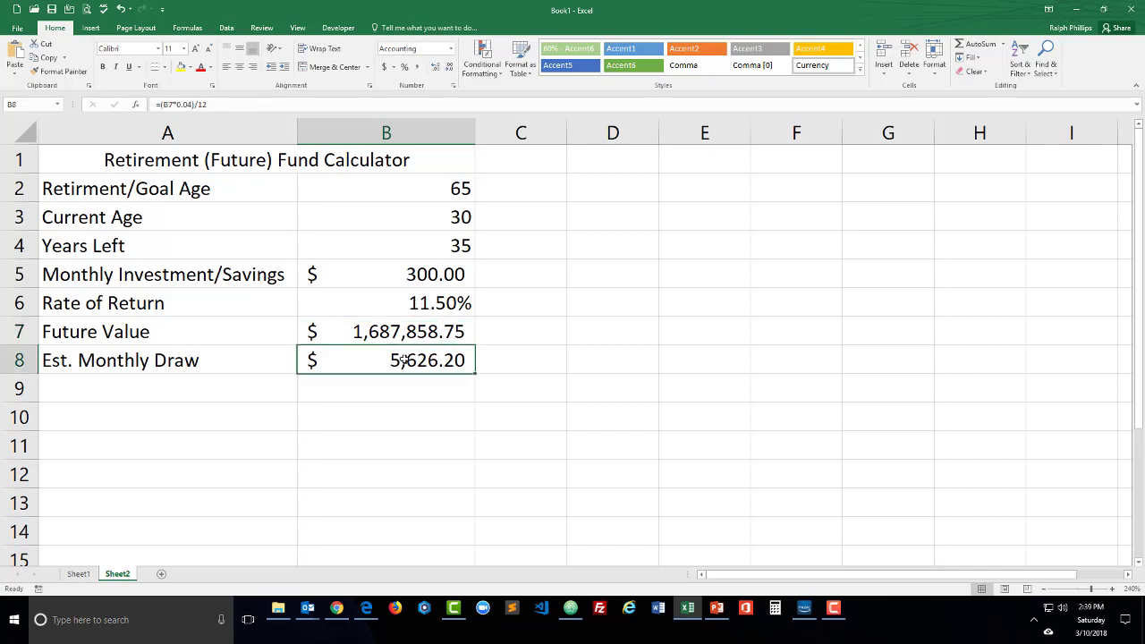
{"action": "left_click", "coordinate": [402, 381]}
{"action": "left_click", "coordinate": [404, 360]}
Review the rate, nper and pmt arguments of the FV formula in B7 and commit it without edits.
{"action": "left_click", "coordinate": [363, 332]}
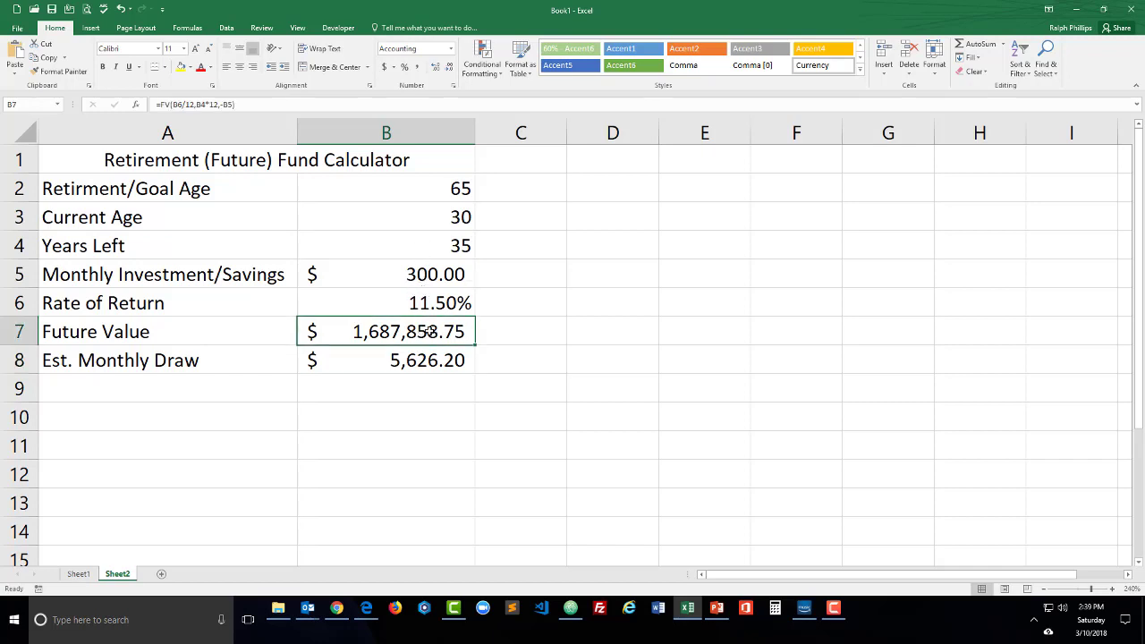
{"action": "double_click", "coordinate": [363, 332]}
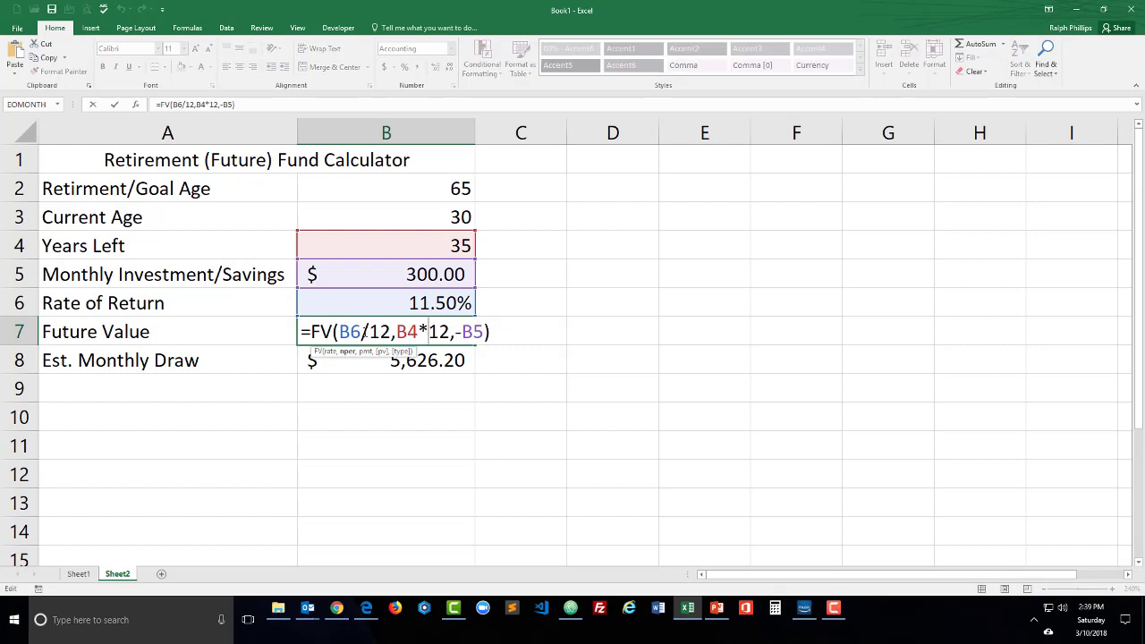
{"action": "left_click", "coordinate": [331, 355]}
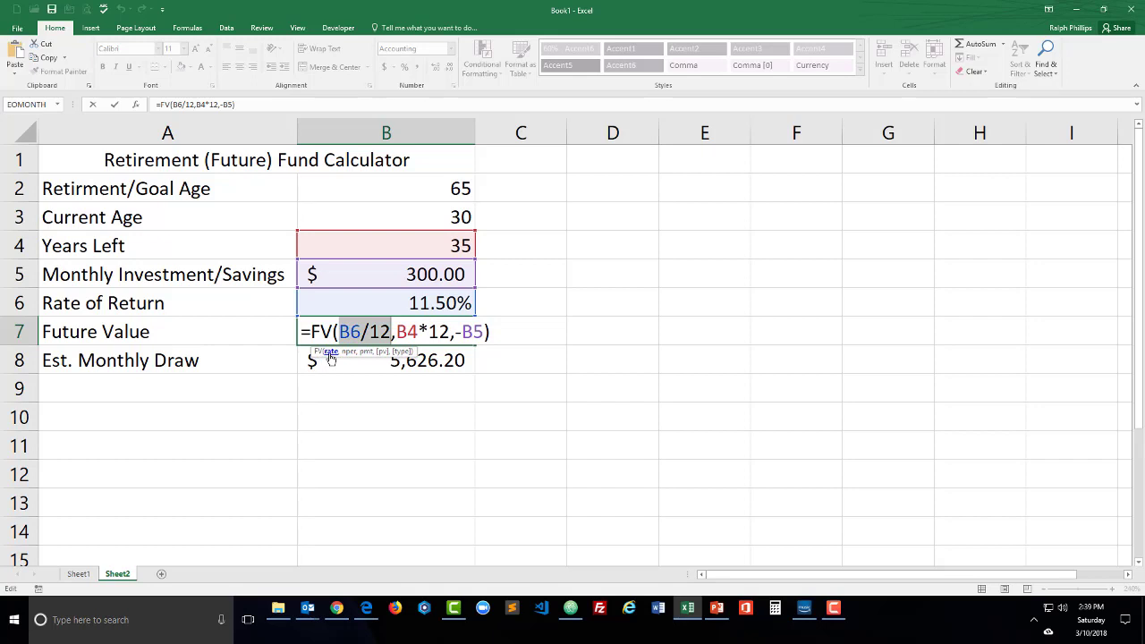
{"action": "left_click", "coordinate": [347, 354]}
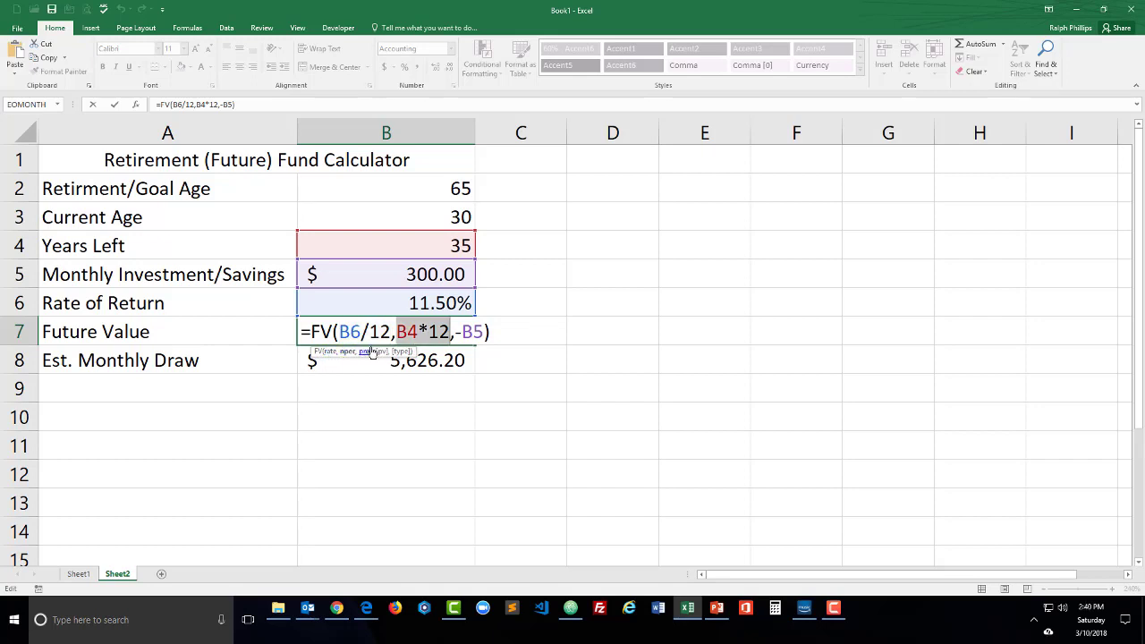
{"action": "left_click", "coordinate": [371, 354]}
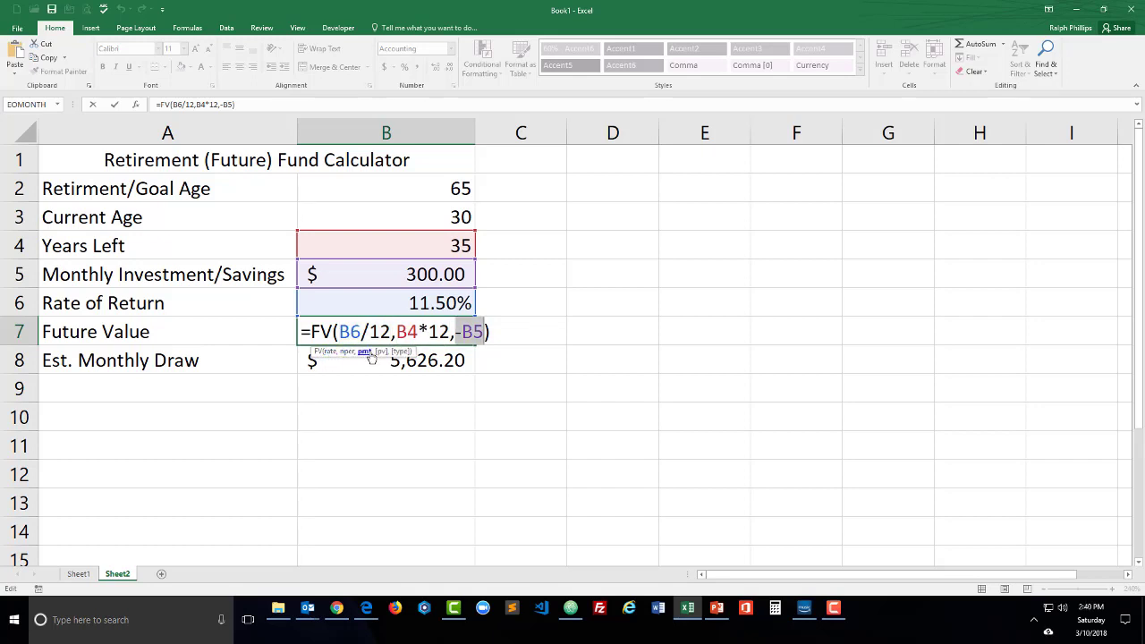
{"action": "key", "text": "Return"}
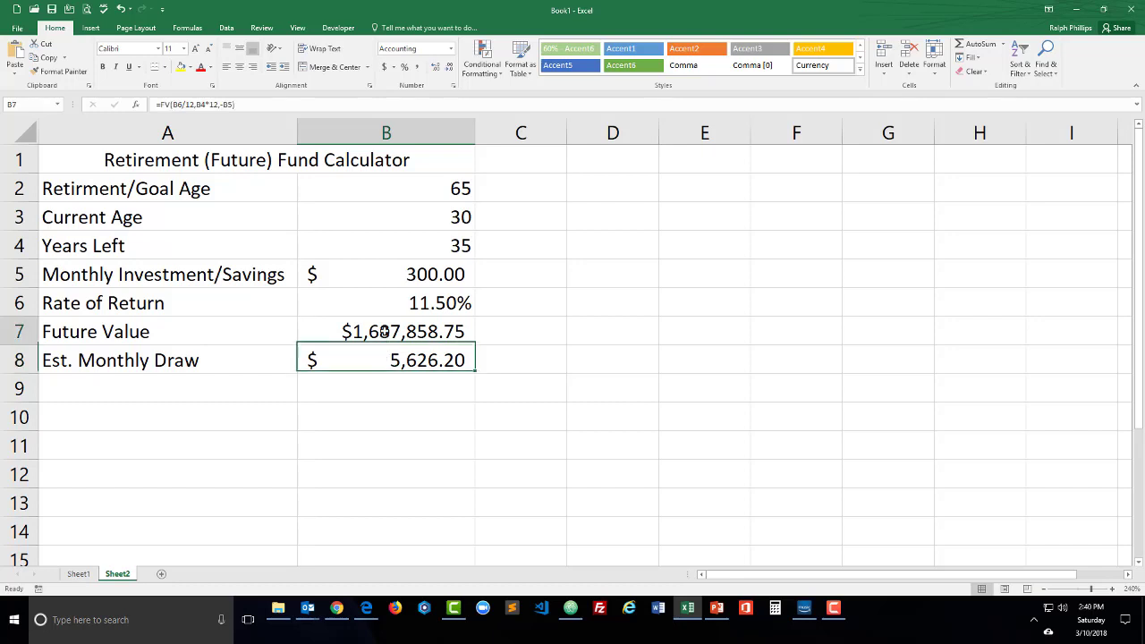
{"action": "left_click", "coordinate": [383, 332]}
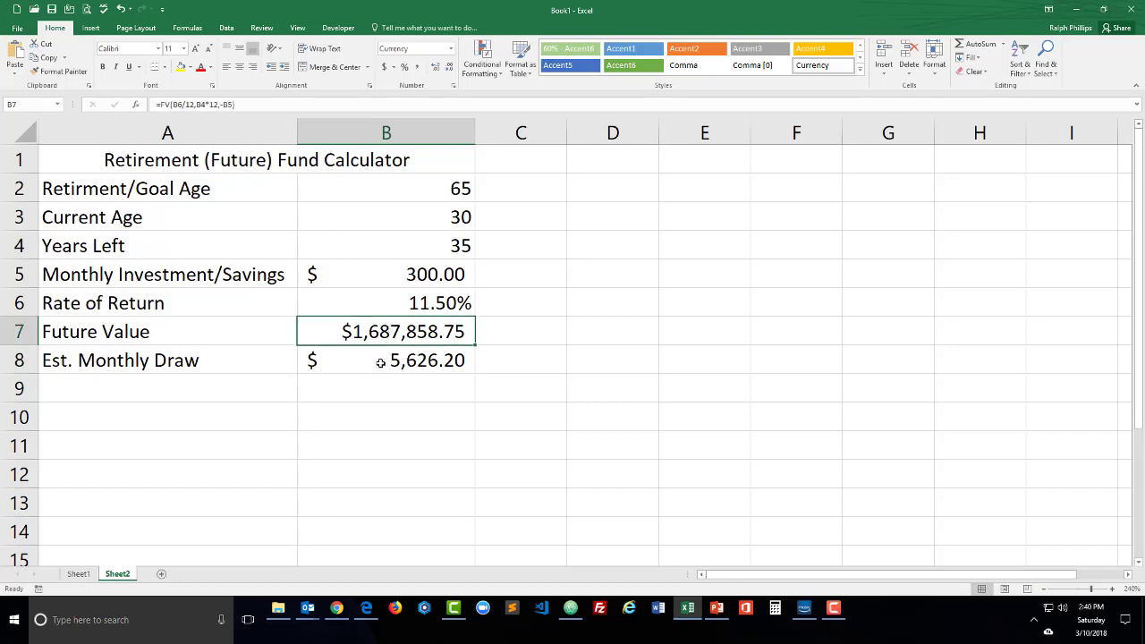
Inspect the B7 reference inside the monthly draw formula in B8 and commit the formula without edits.
{"action": "double_click", "coordinate": [380, 363]}
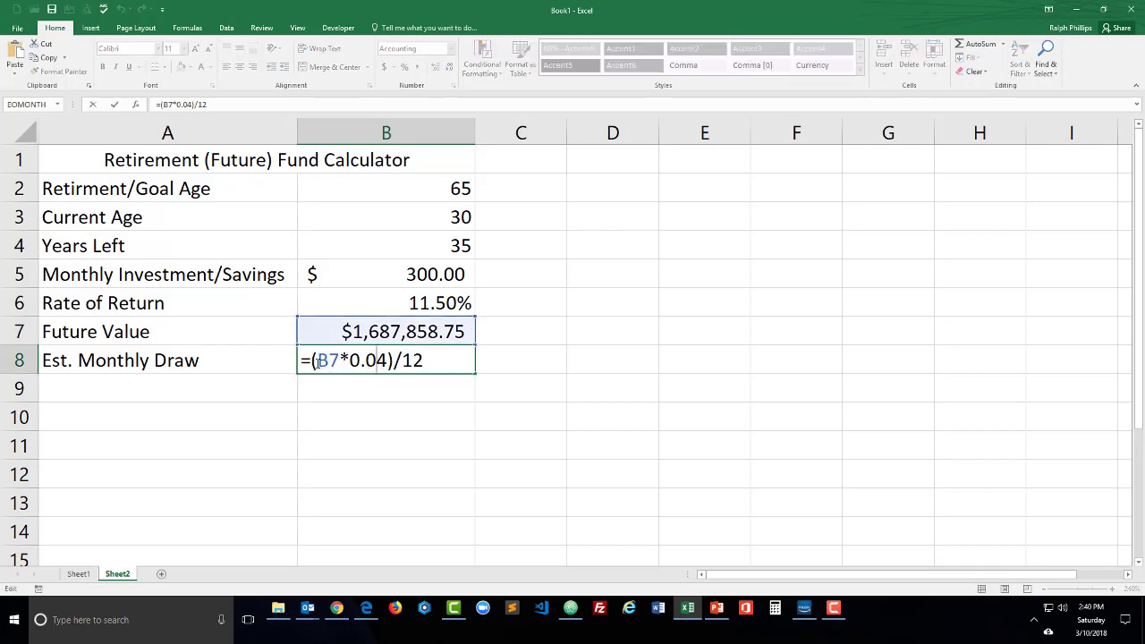
{"action": "left_click_drag", "start_coordinate": [317, 359], "coordinate": [331, 360]}
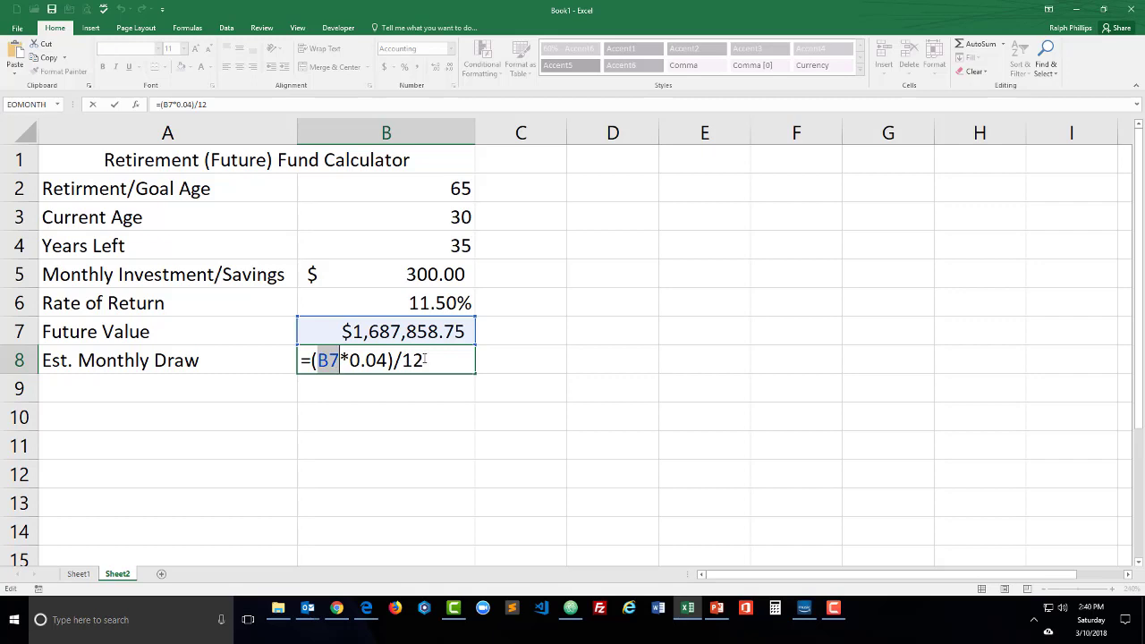
{"action": "key", "text": "Return"}
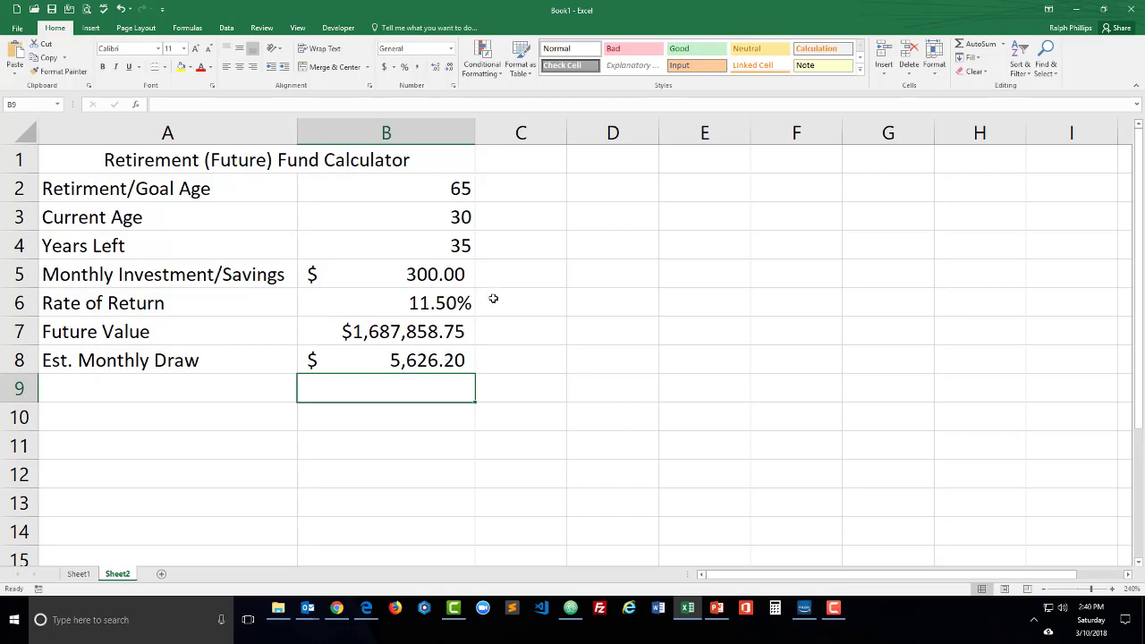
Set the current age in B3 to 44 and check the recalculated future value and monthly draw.
{"action": "left_click", "coordinate": [450, 214]}
{"action": "type", "text": "44"}
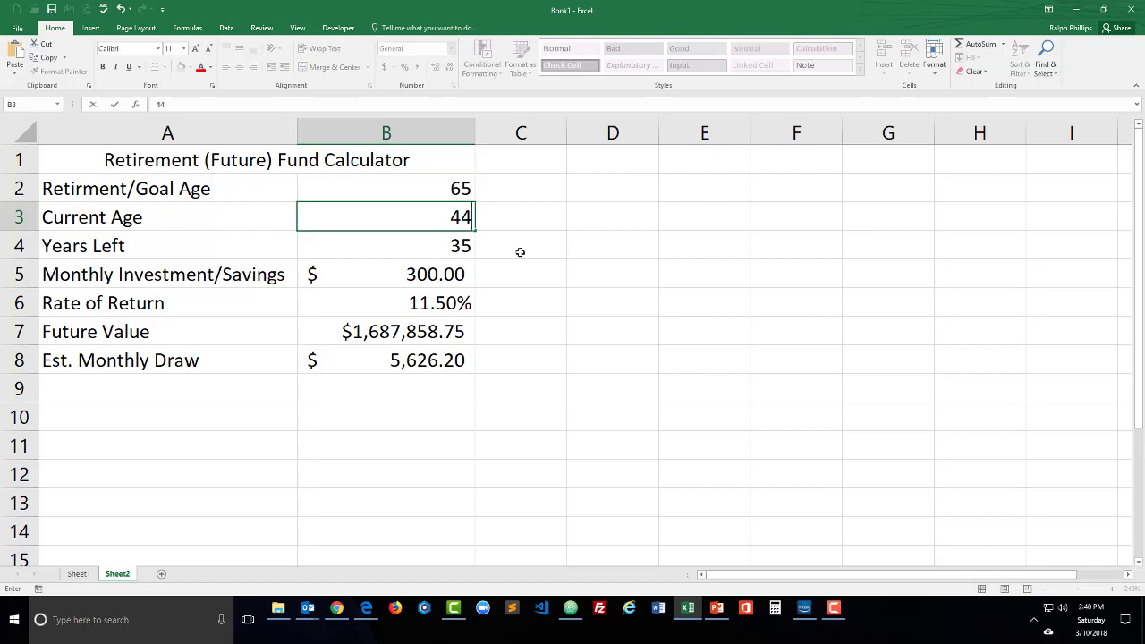
{"action": "key", "text": "Return"}
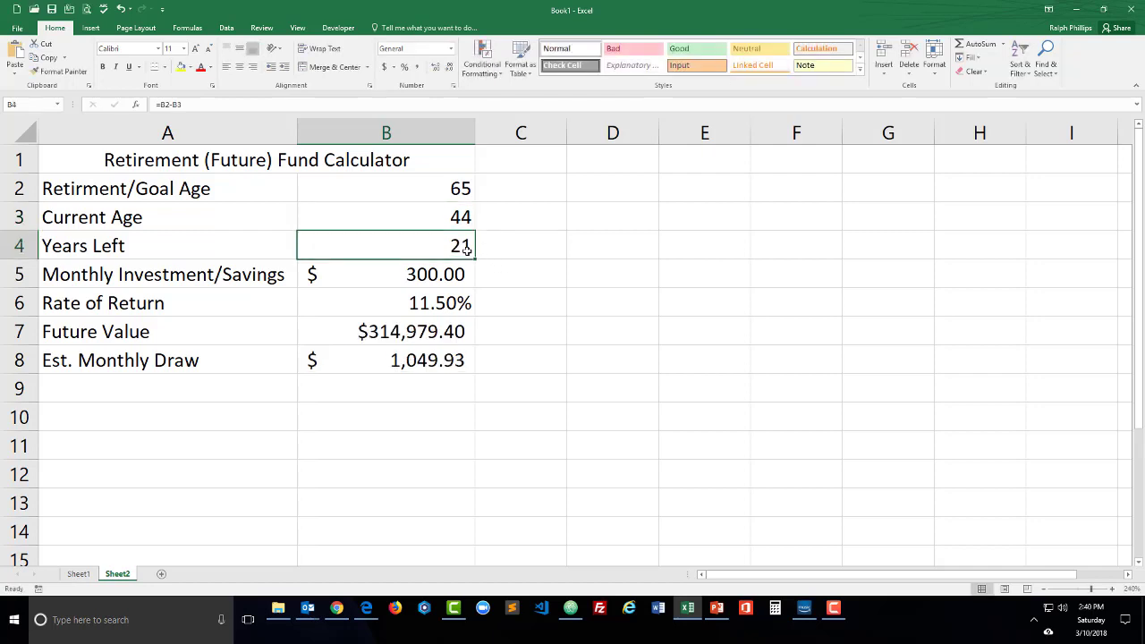
{"action": "left_click", "coordinate": [397, 331]}
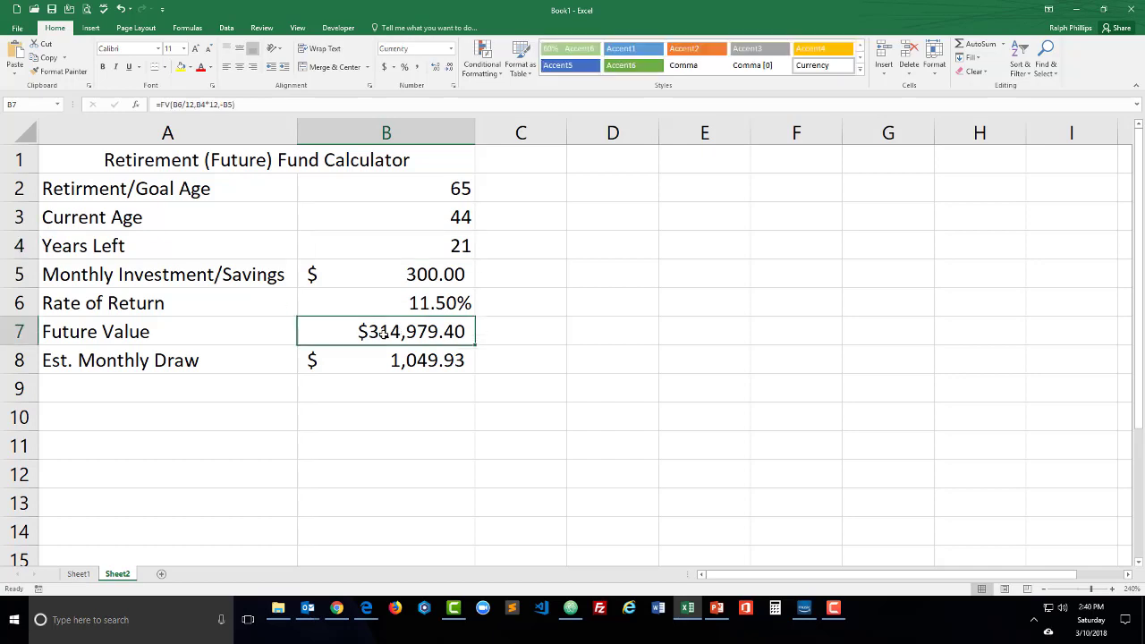
{"action": "left_click", "coordinate": [397, 363]}
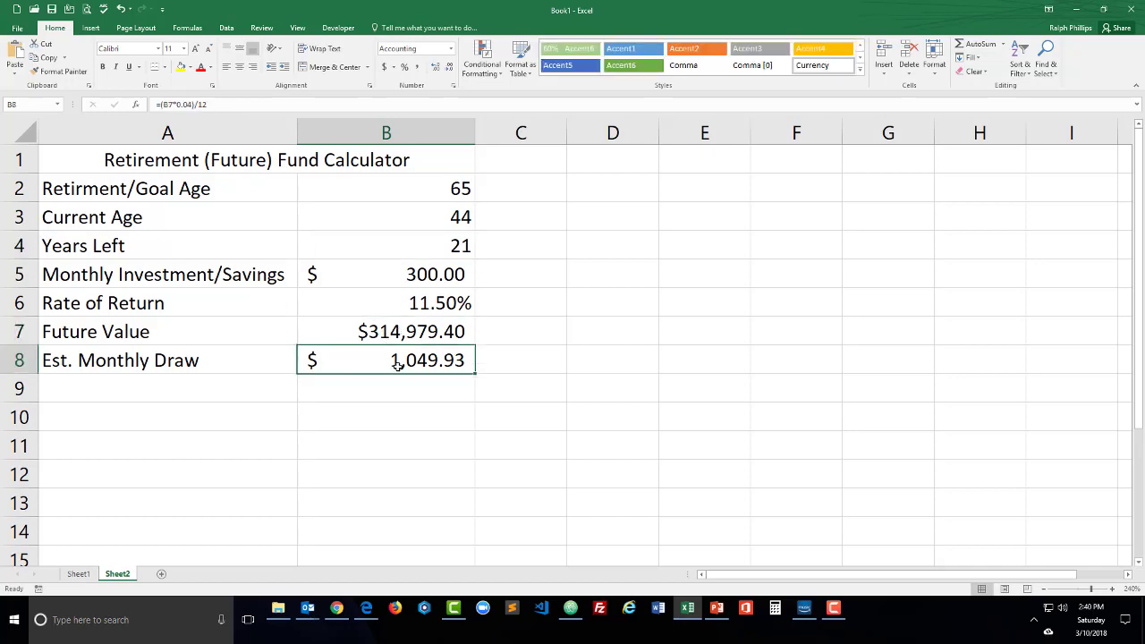
Set the monthly investment in B5 to 1000.
{"action": "left_click", "coordinate": [430, 249]}
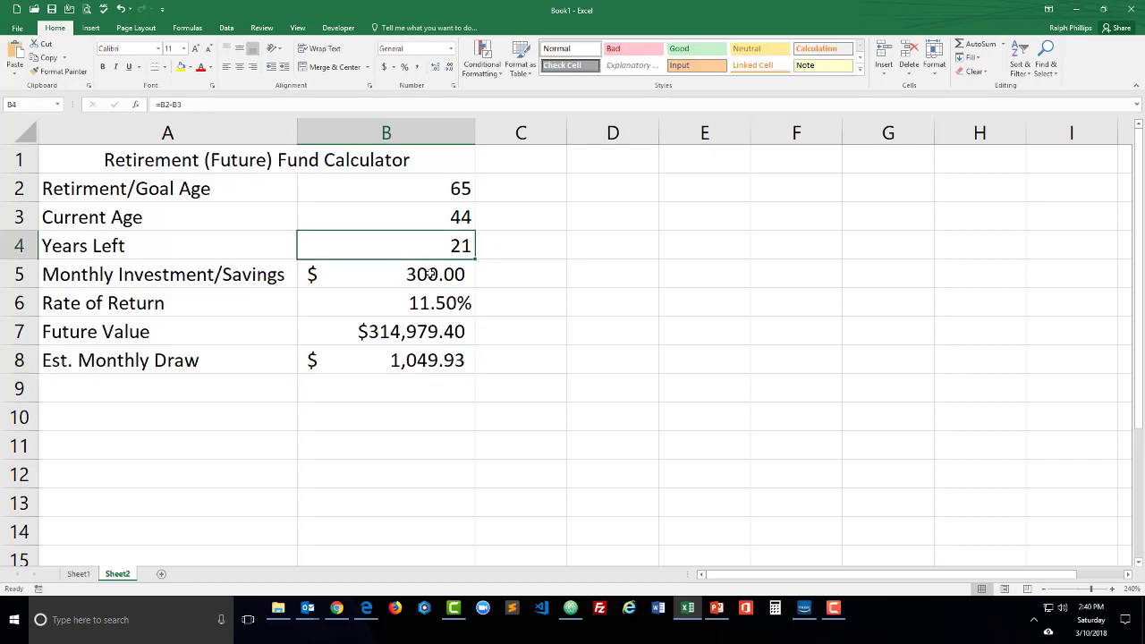
{"action": "left_click", "coordinate": [422, 301]}
{"action": "left_click", "coordinate": [421, 276]}
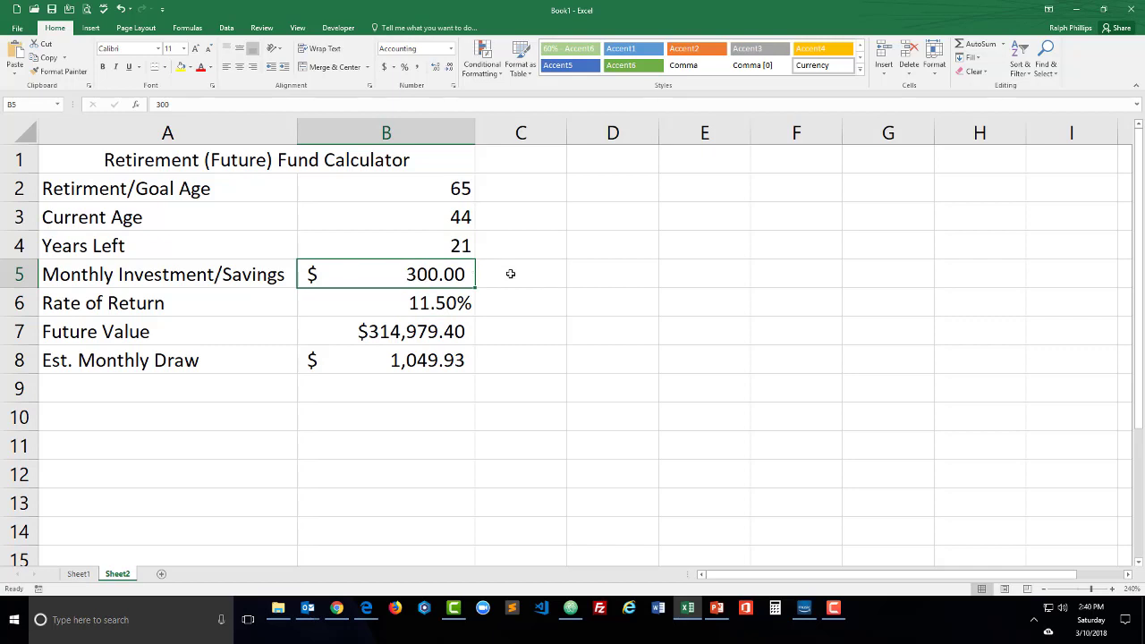
{"action": "type", "text": "1000"}
{"action": "key", "text": "Return"}
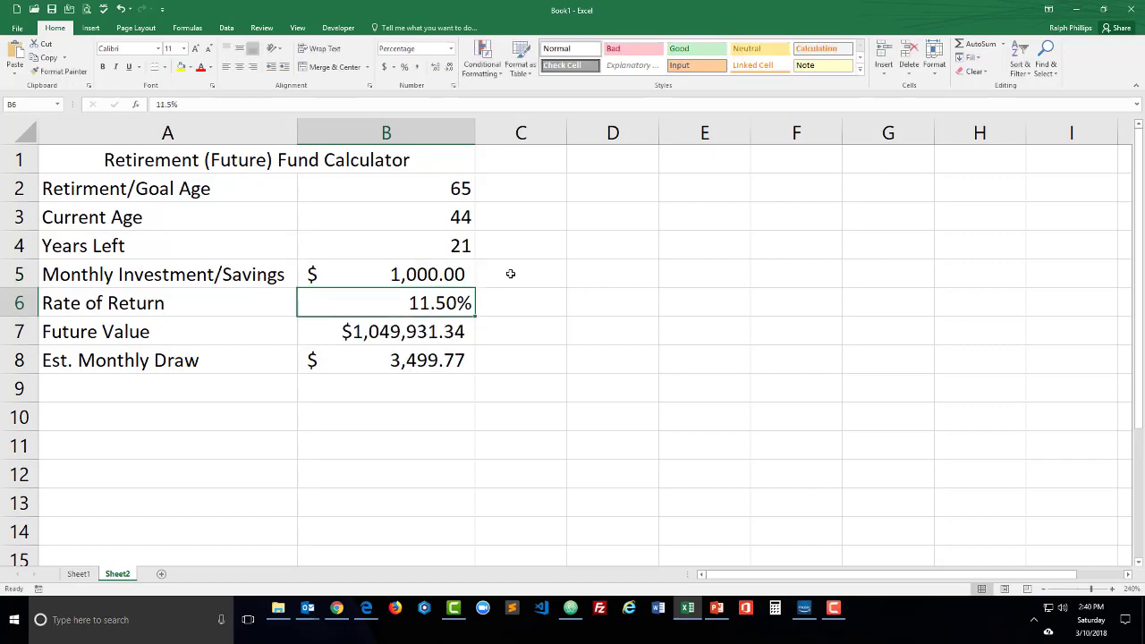